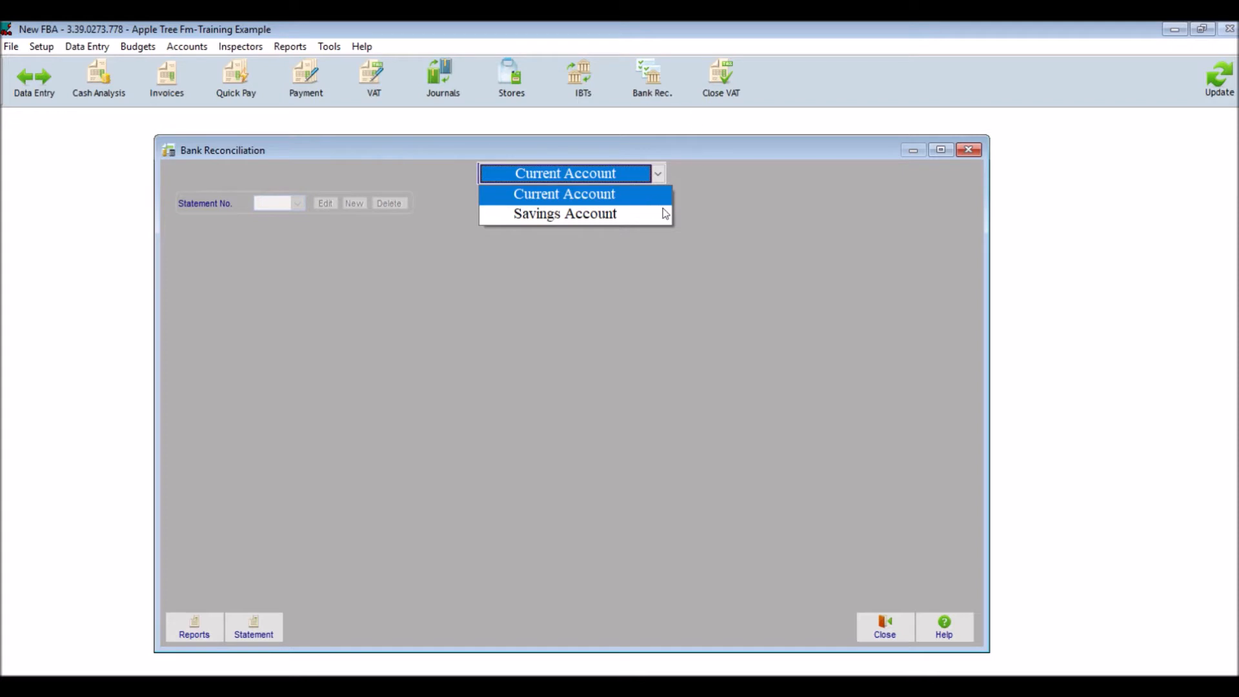
Start a new statement for the Current Account and set its date to 14/05/2019, the last date on the Excel bank statement.
left_click(599, 197)
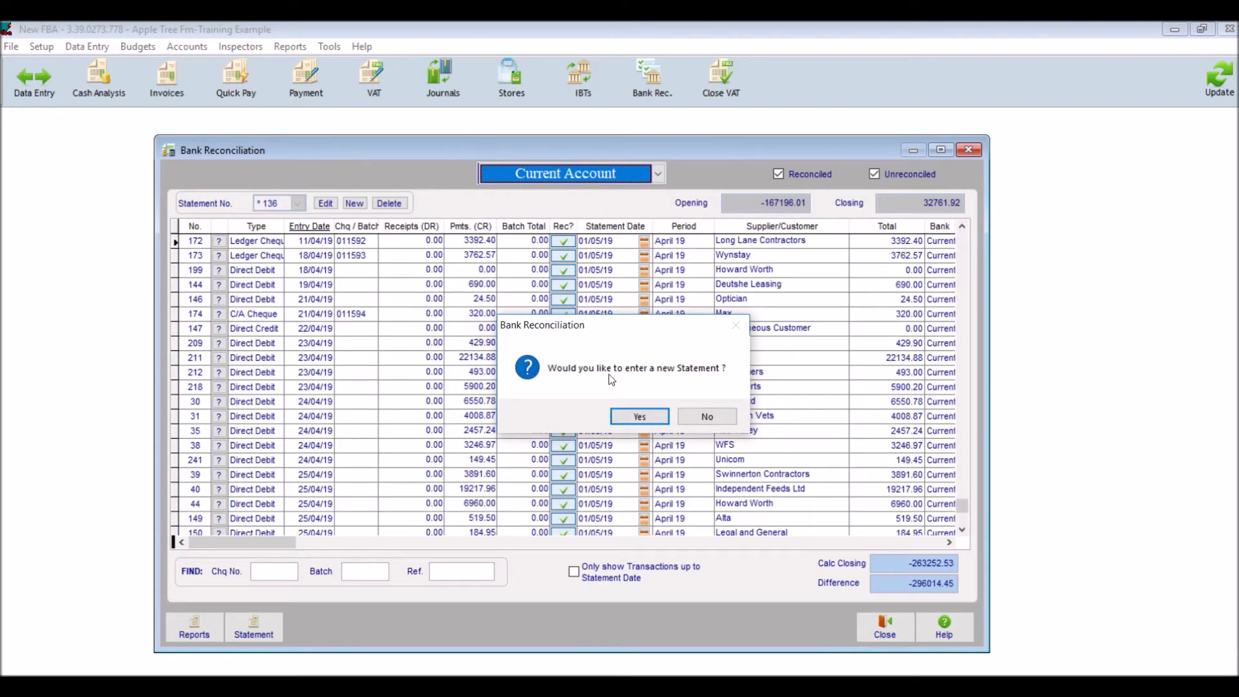
left_click(639, 417)
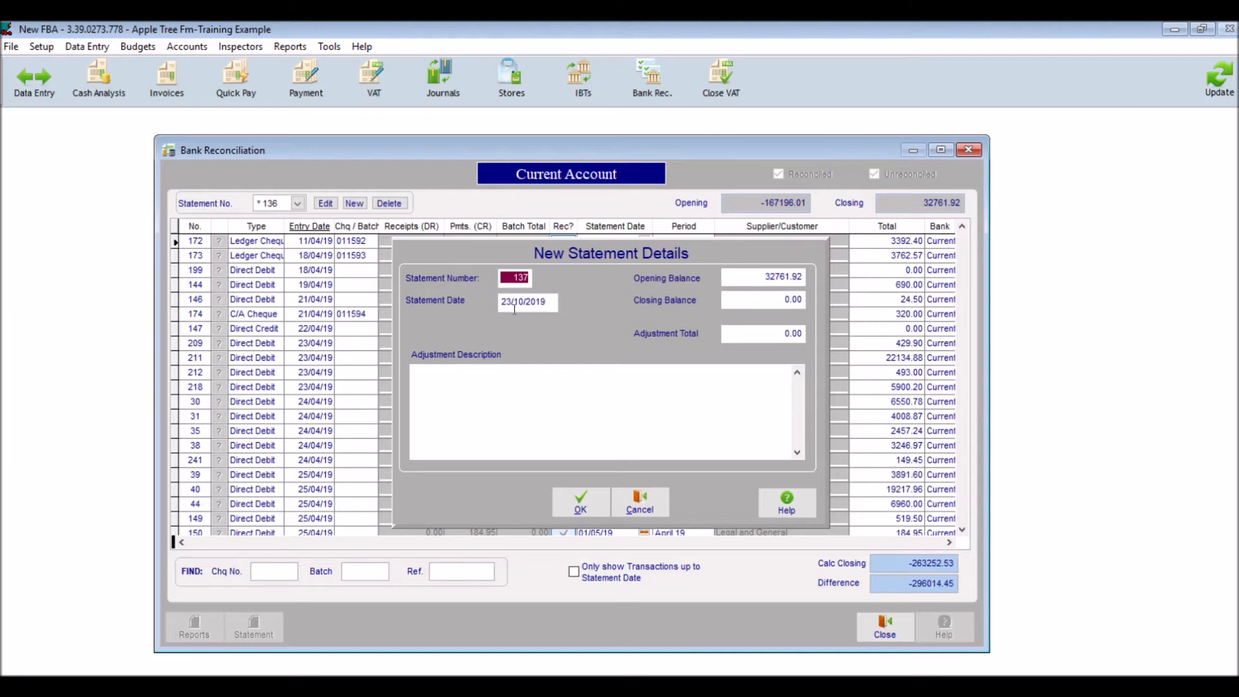
left_click(513, 306)
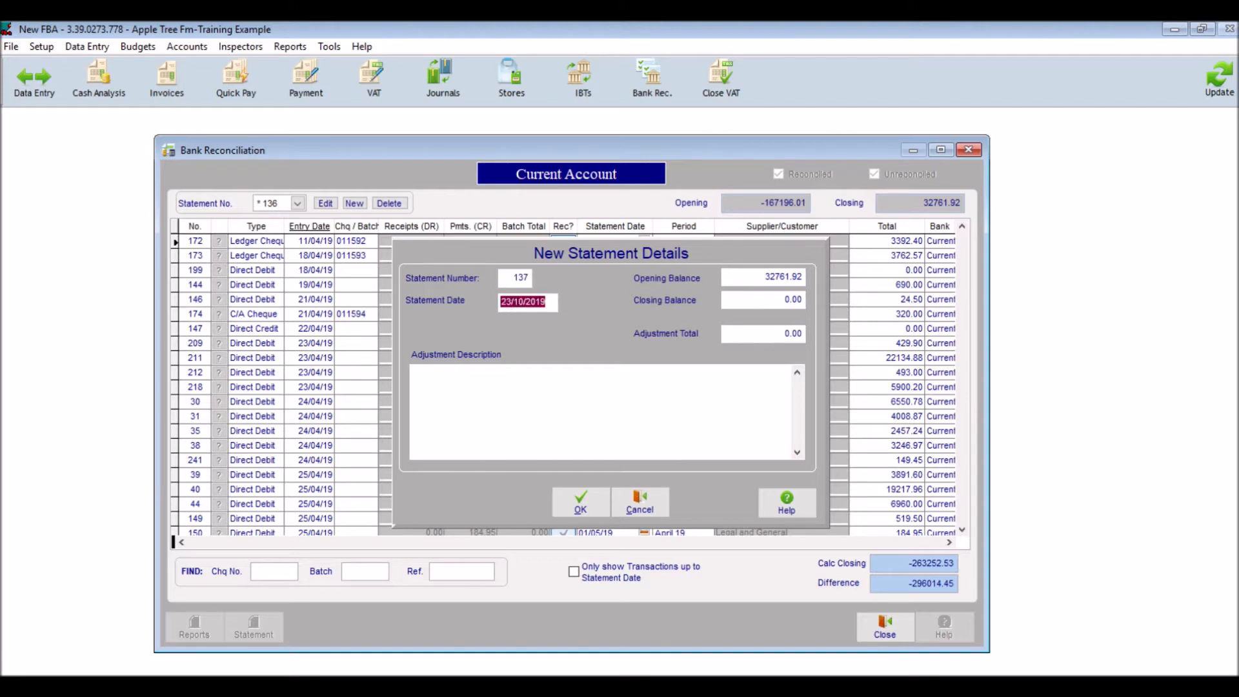
key("alt+Tab")
left_click(673, 592)
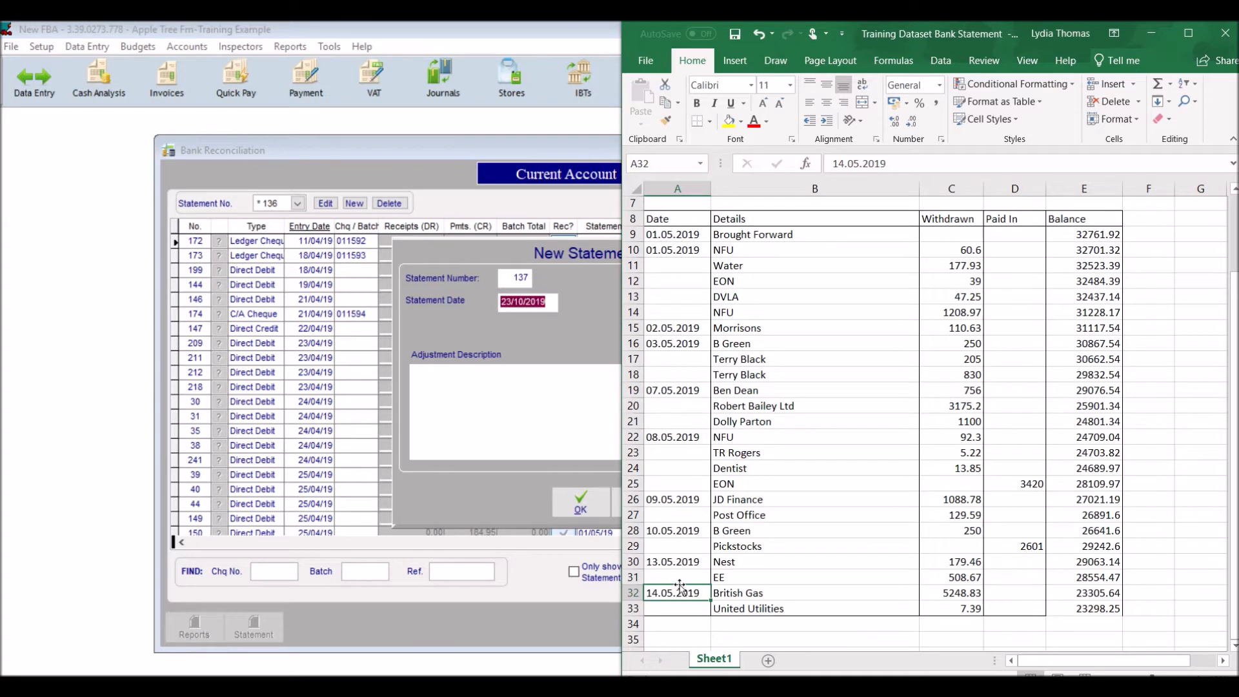
key("alt+Tab")
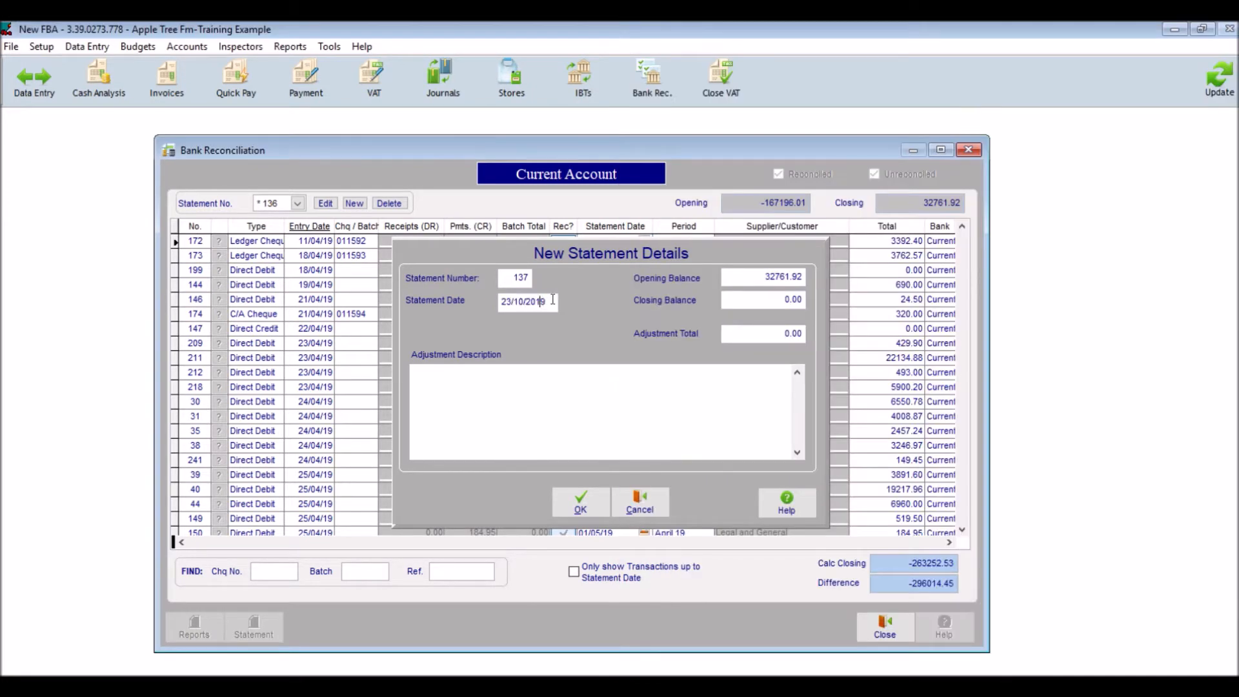
type("14/05/19")
Compare the new statement's opening balance with the Brought Forward balance on the Excel bank statement.
left_click(736, 282)
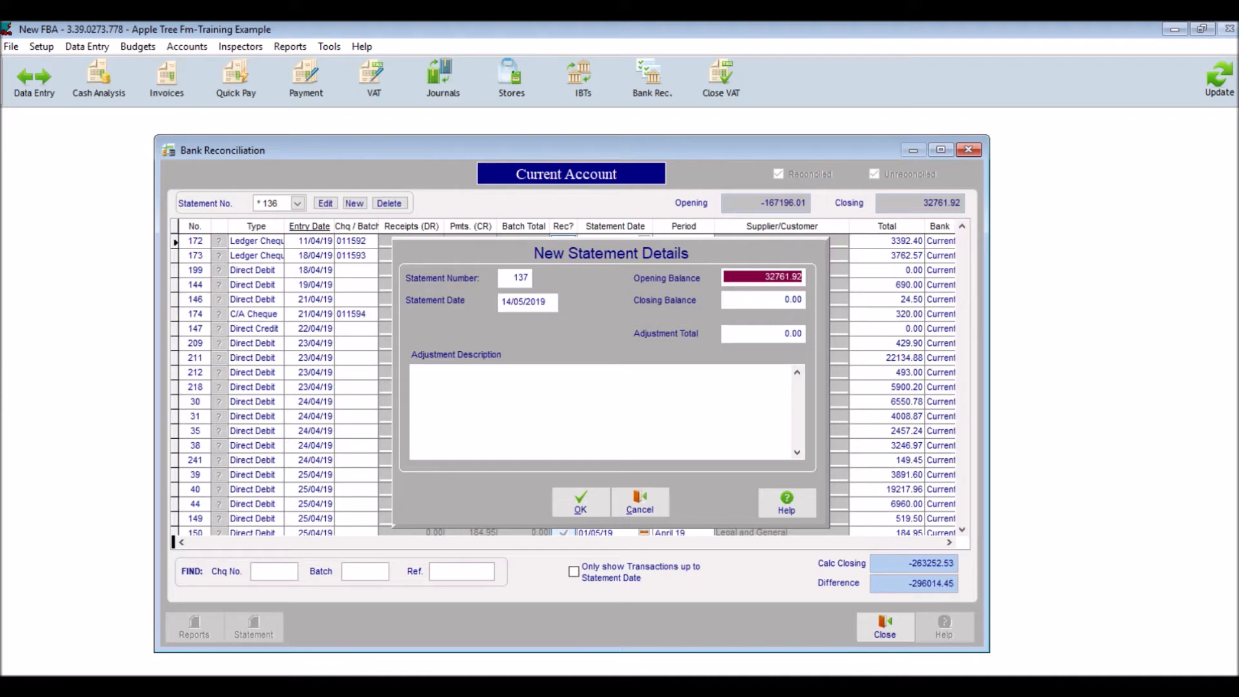
left_click(381, 687)
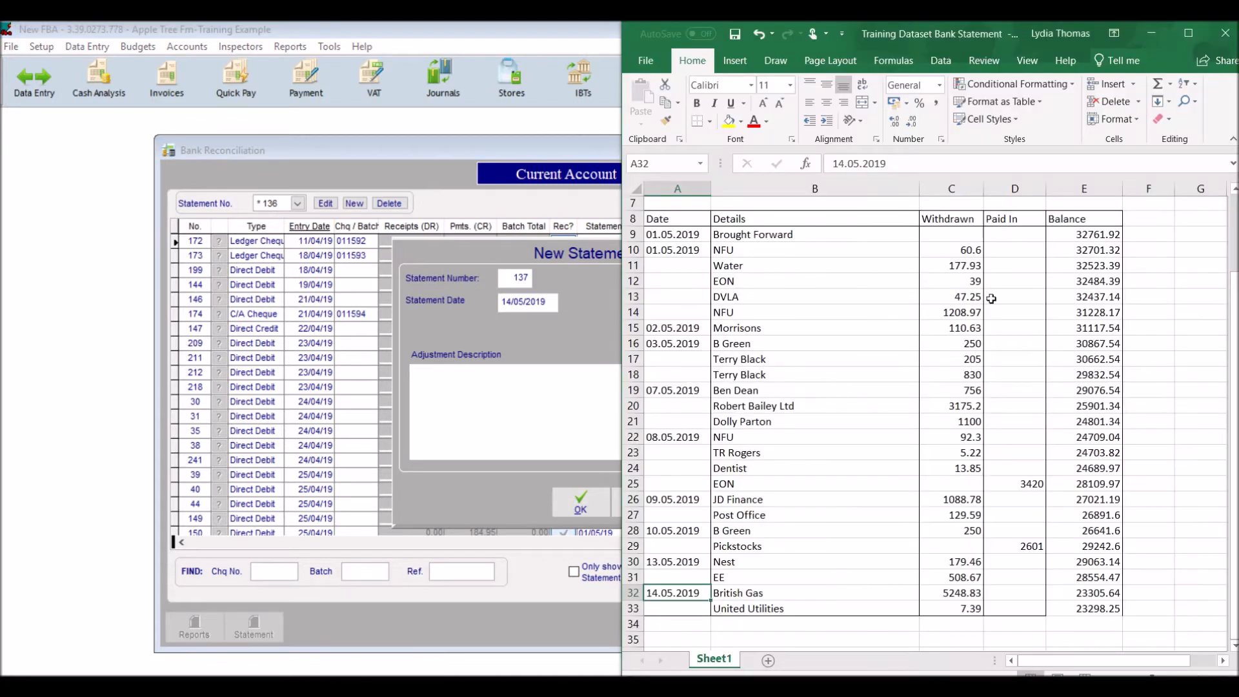
left_click(1100, 245)
left_click(1100, 234)
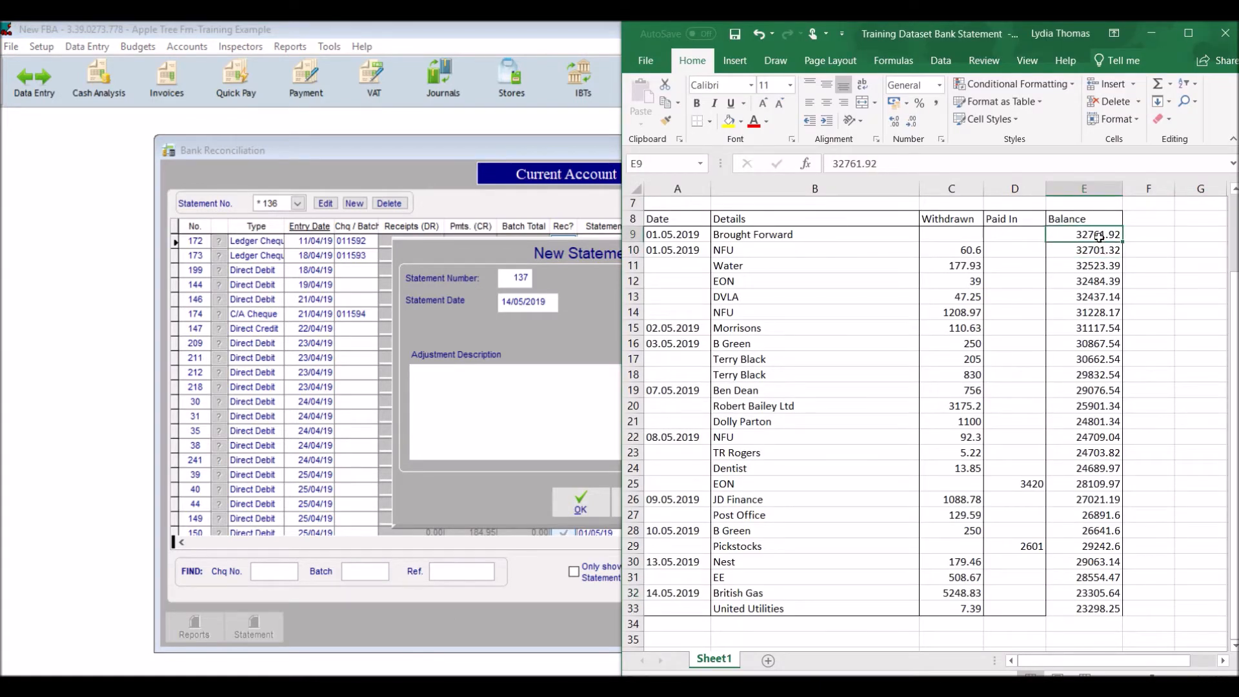
left_click(566, 422)
Set the statement's closing balance to 23298.25, taken from the final balance on the Excel bank statement.
left_click(750, 301)
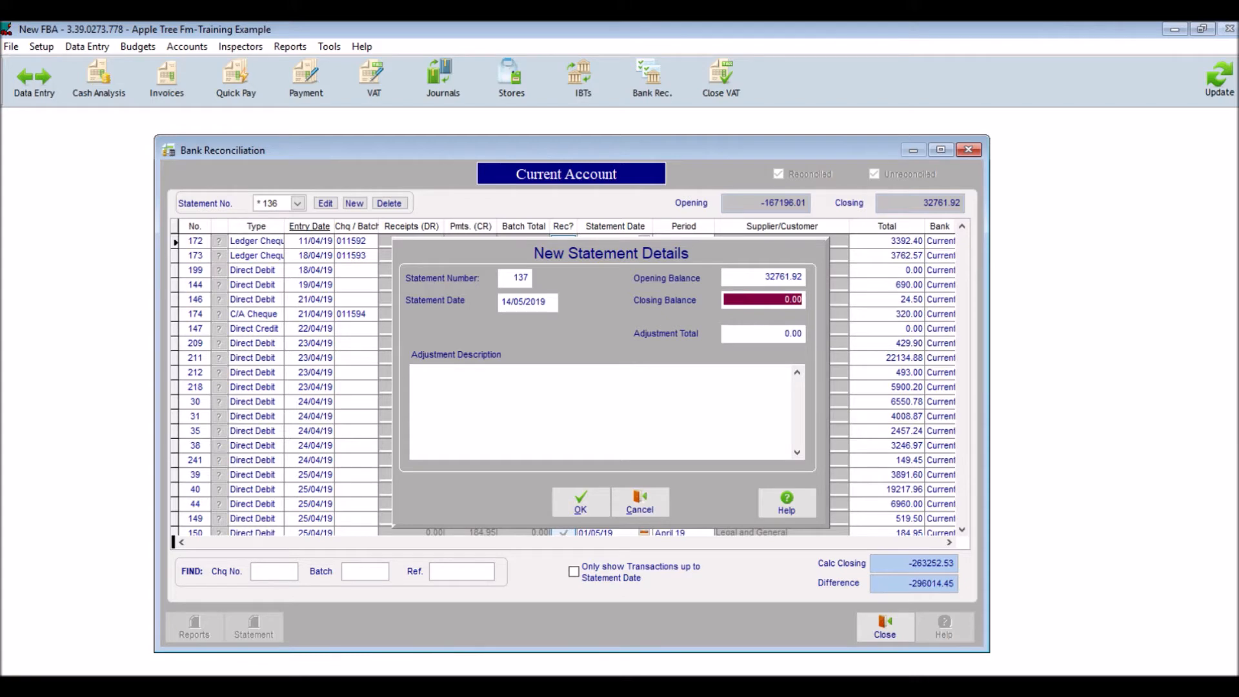
left_click(428, 686)
left_click(1077, 608)
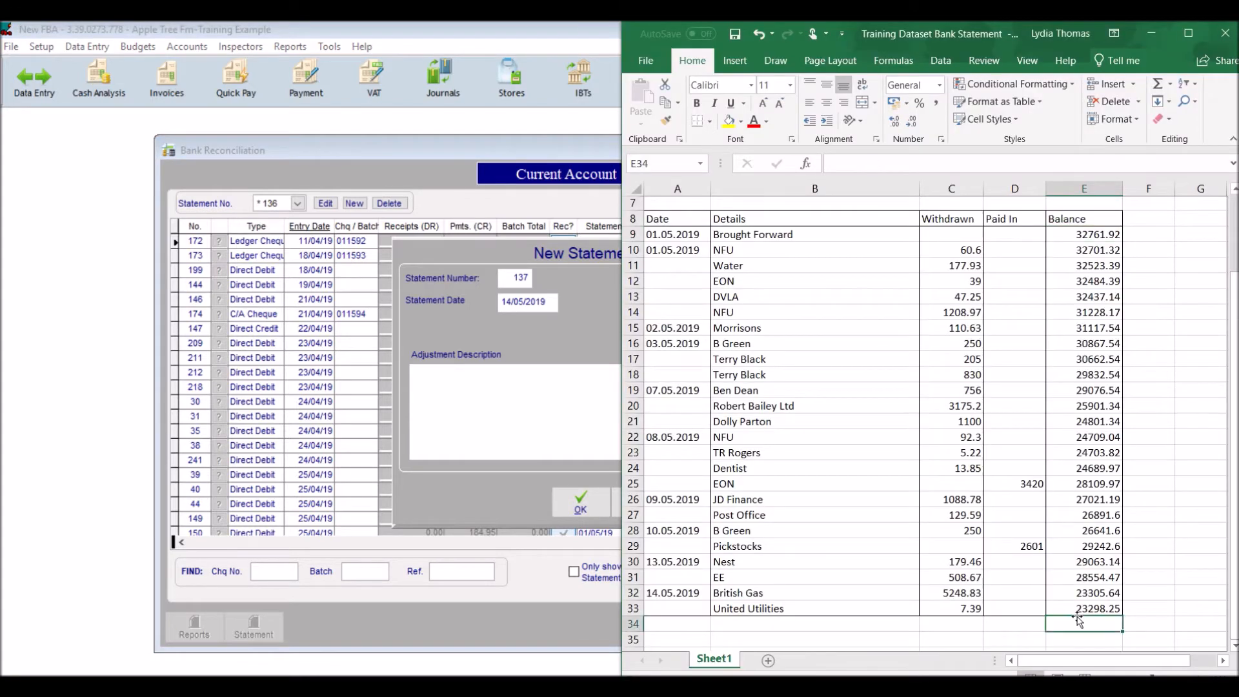
left_click(597, 416)
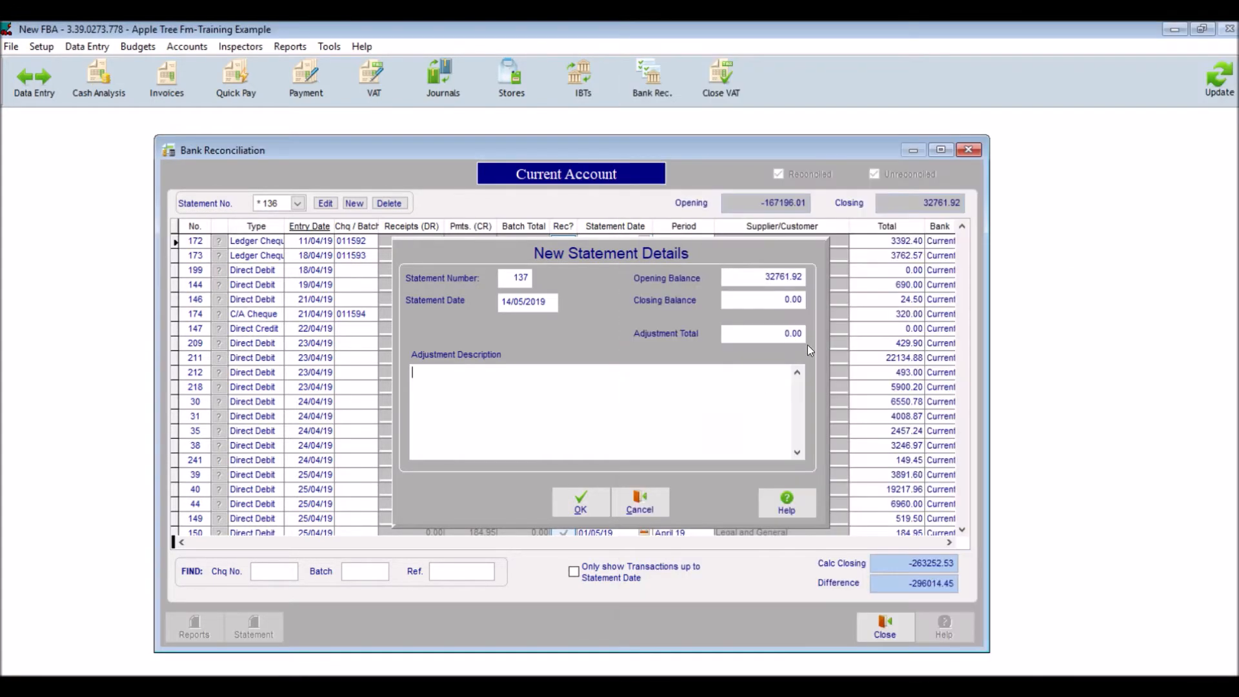
left_click(765, 303)
type("232")
type("98.00")
type("25")
left_click(756, 334)
key("shift+Tab")
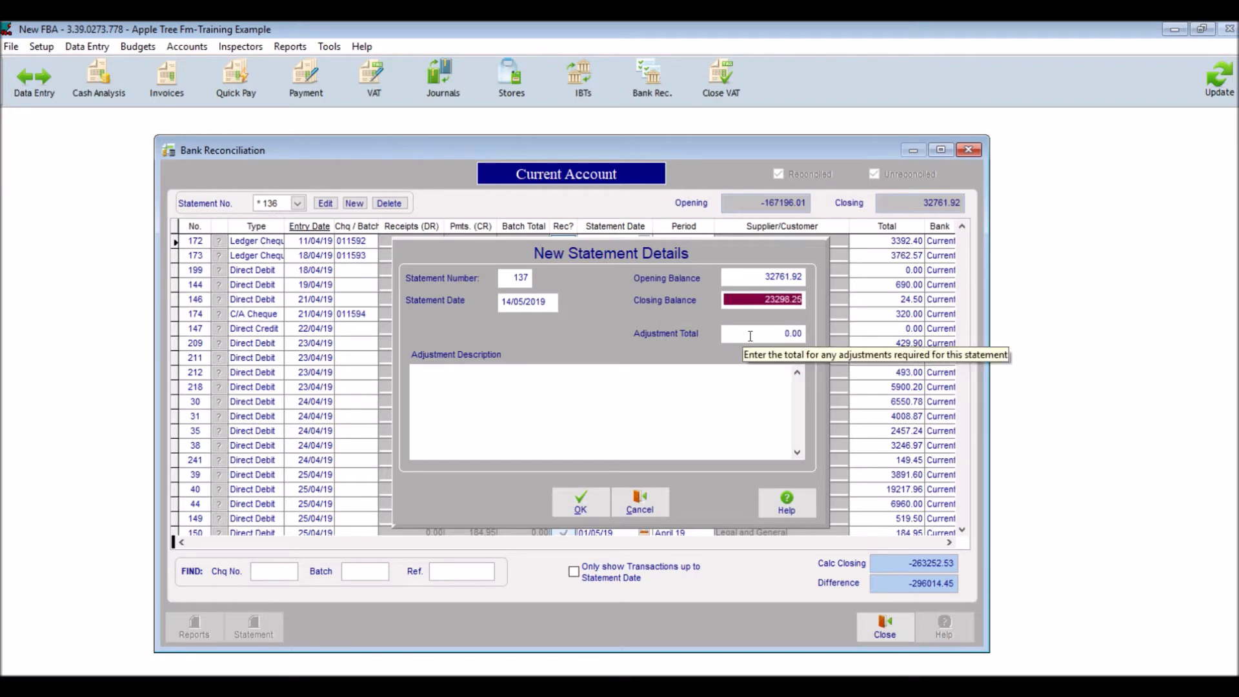
Accept the new statement details without any adjustment and save the statement while it is still unreconciled.
left_click(750, 335)
left_click(717, 389)
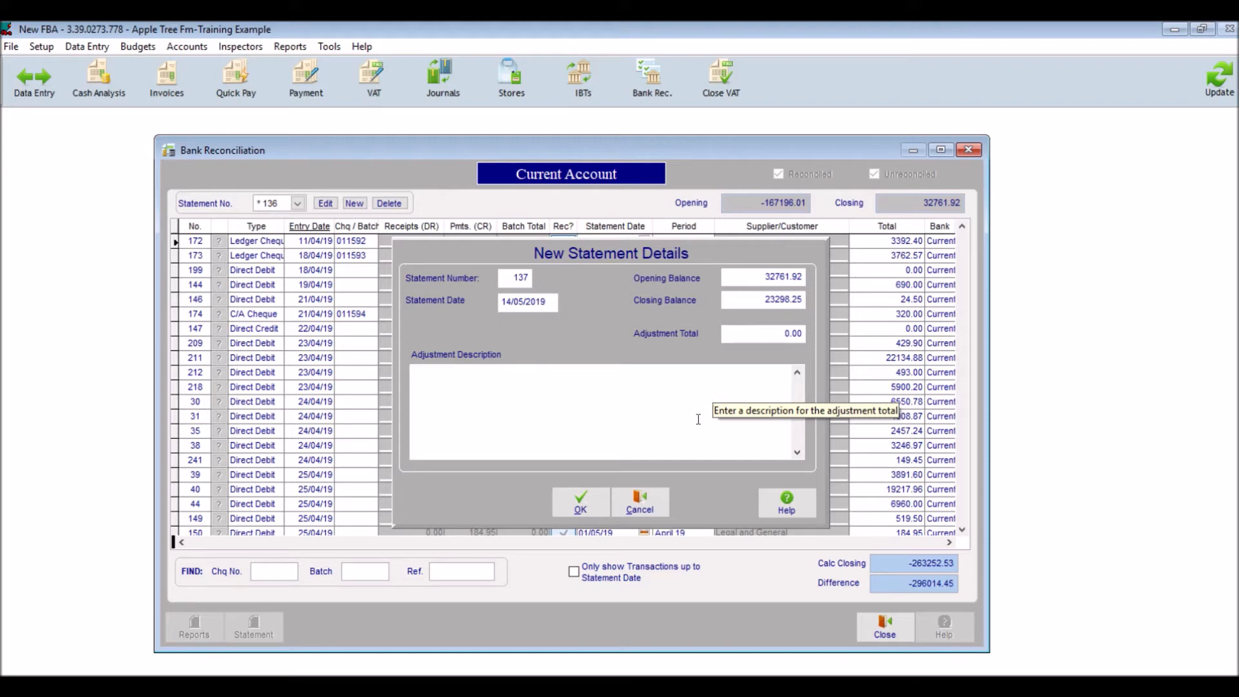
left_click(580, 507)
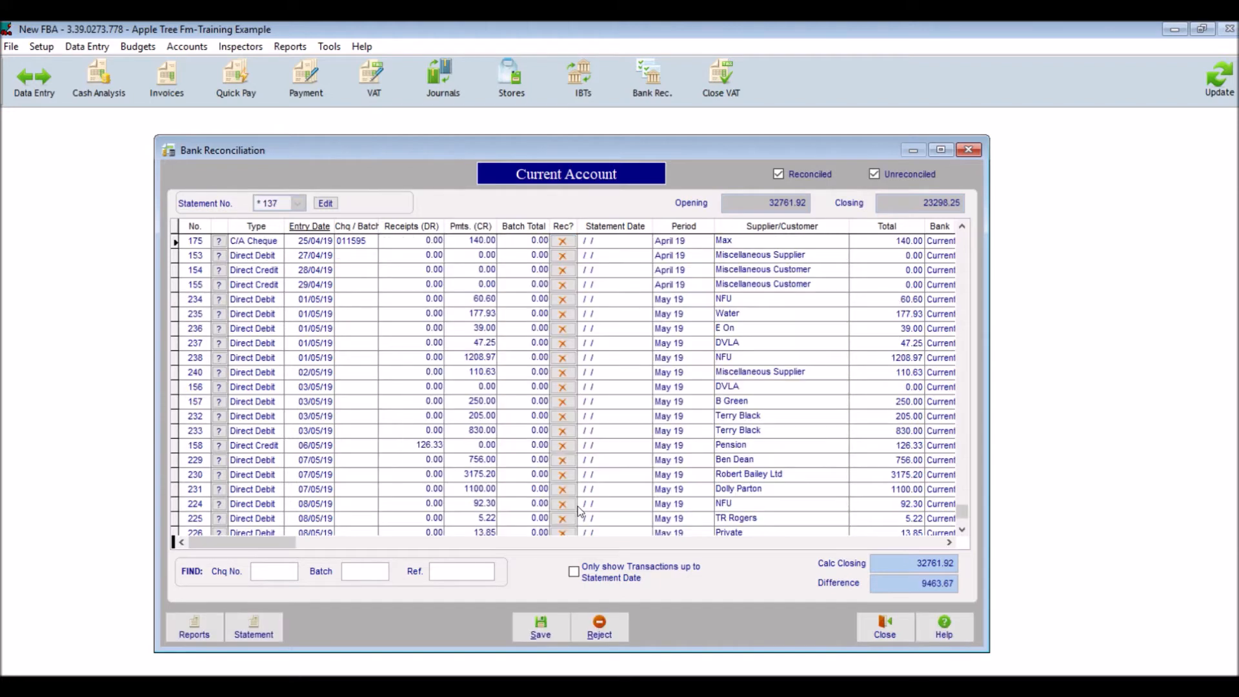
left_click(540, 629)
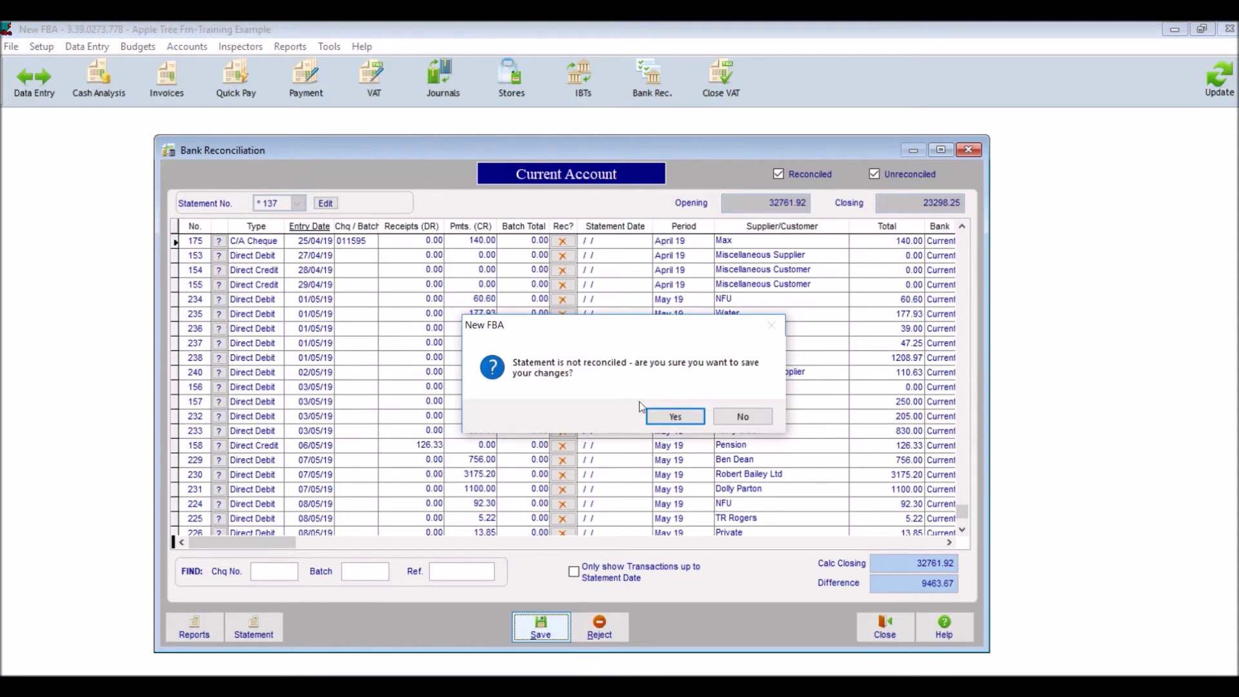
left_click(675, 418)
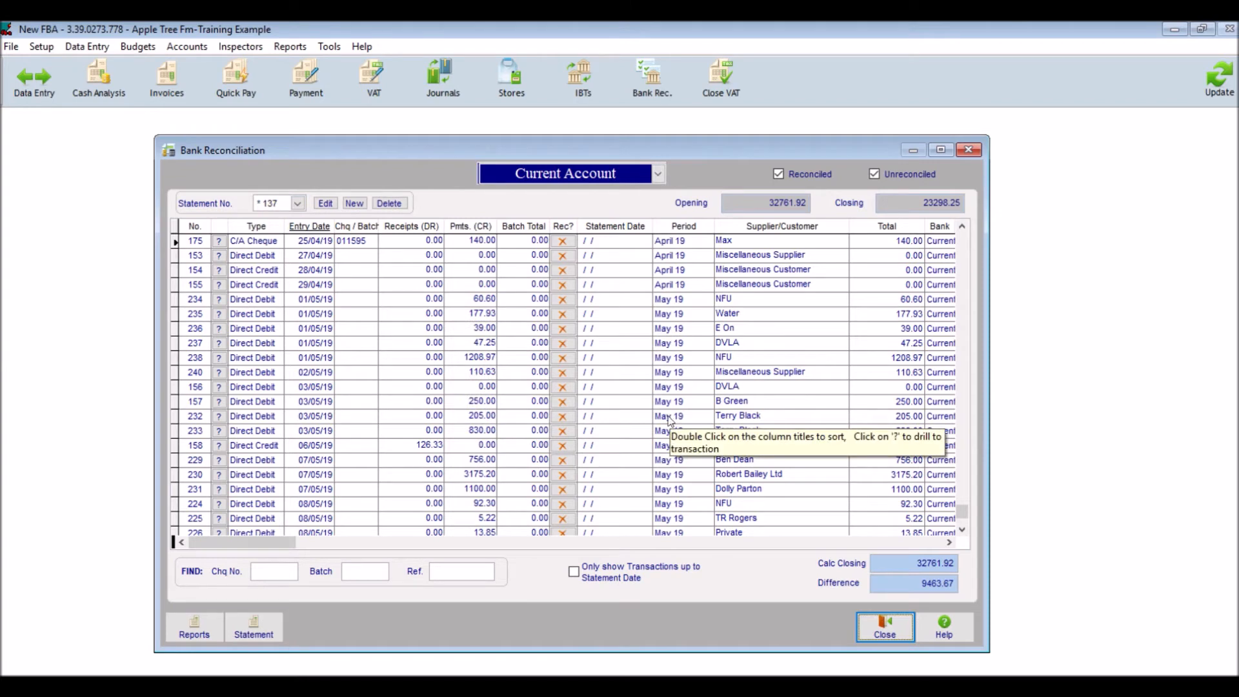
Hide reconciled transactions from the list and mark the three zero-value April 19 entries as reconciled.
mouse_move(691, 146)
left_mouse_down()
mouse_move(661, 149)
mouse_move(695, 157)
left_mouse_up()
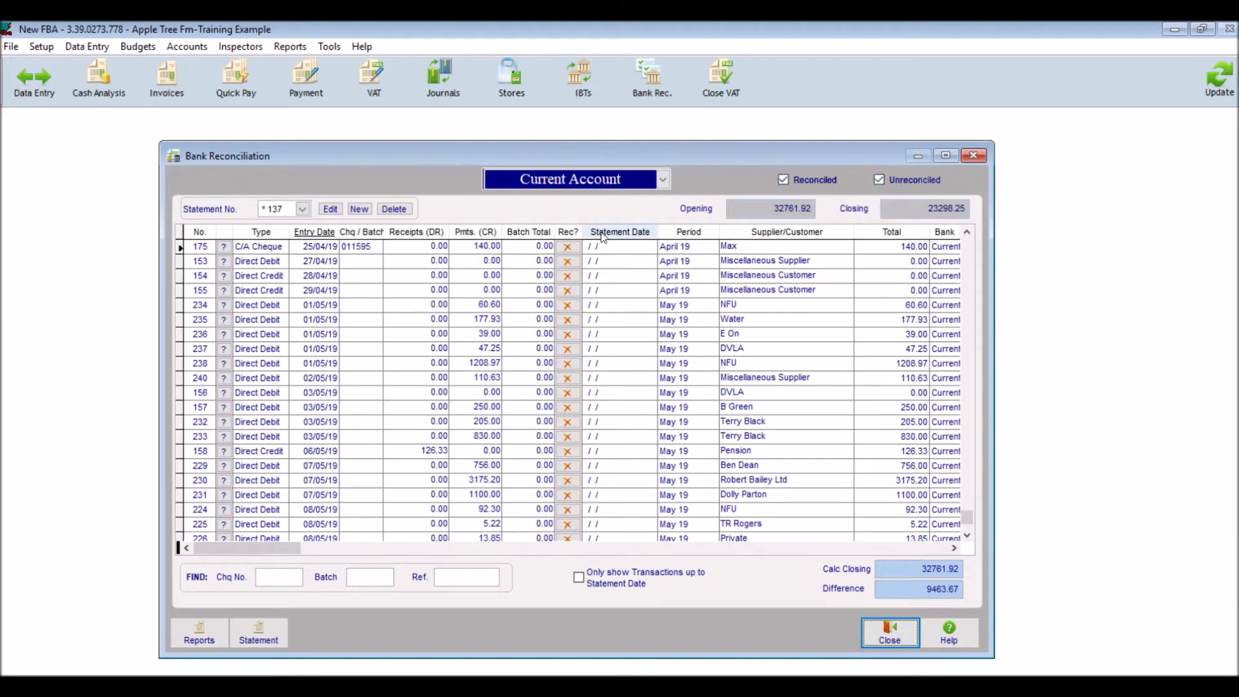
left_click(795, 181)
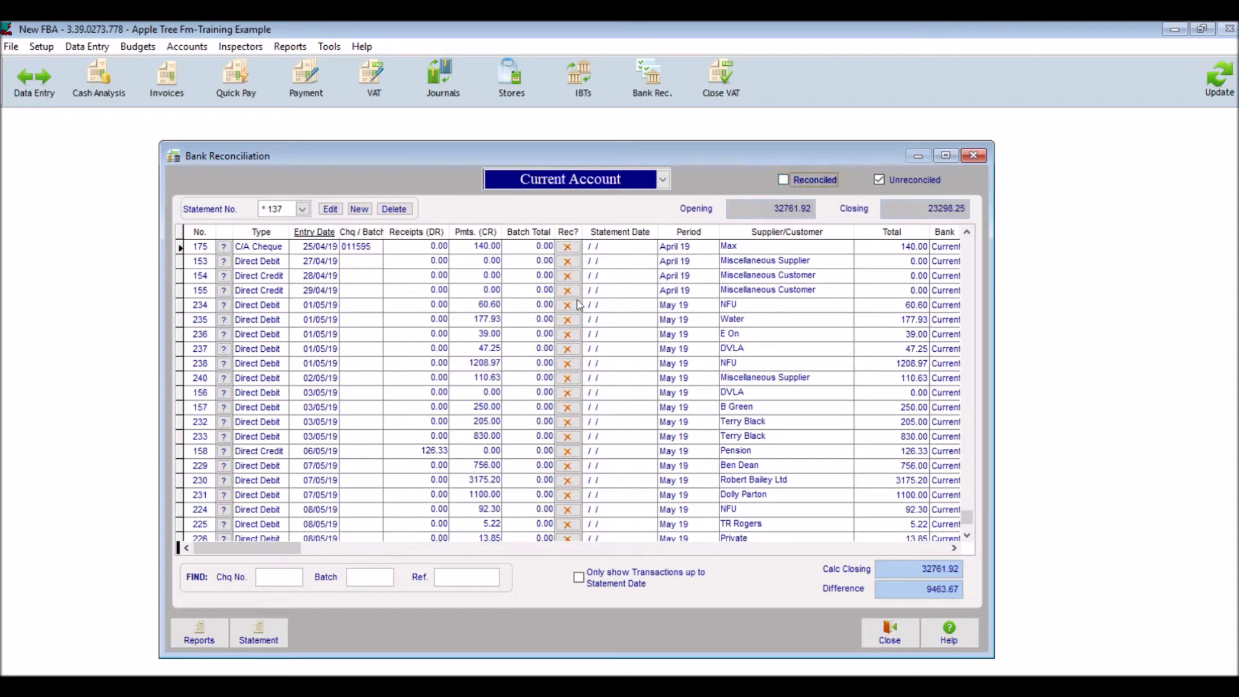
left_click(570, 262)
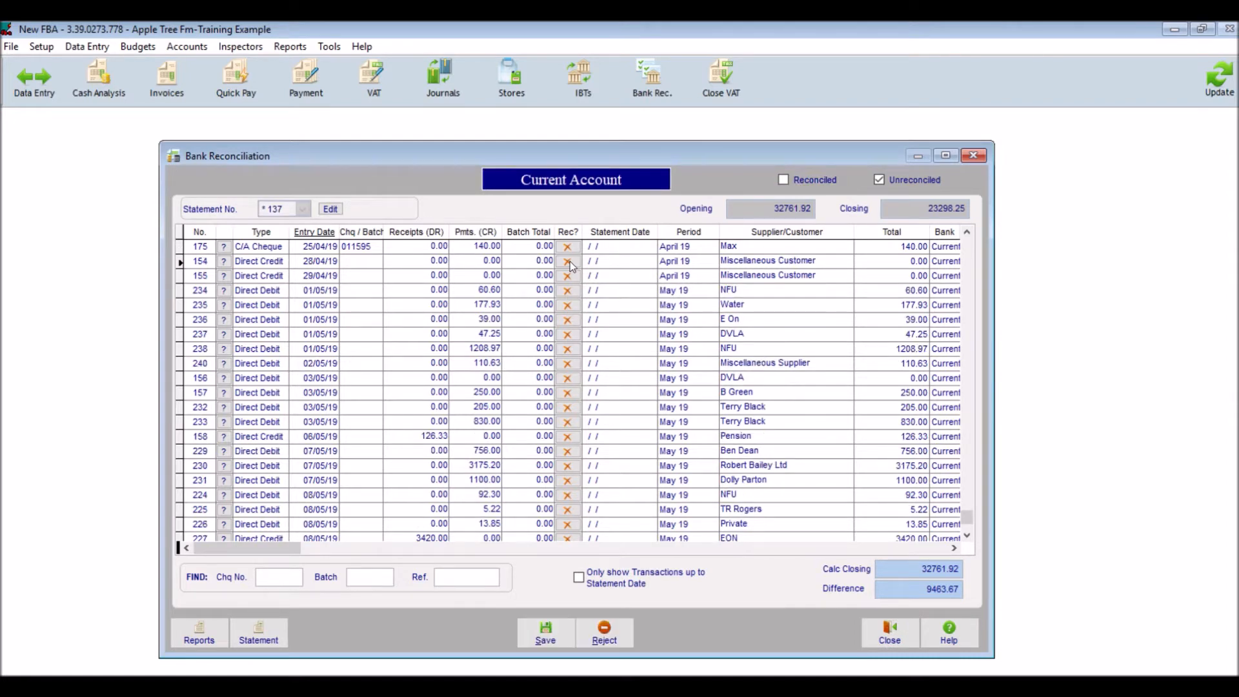
left_click(571, 261)
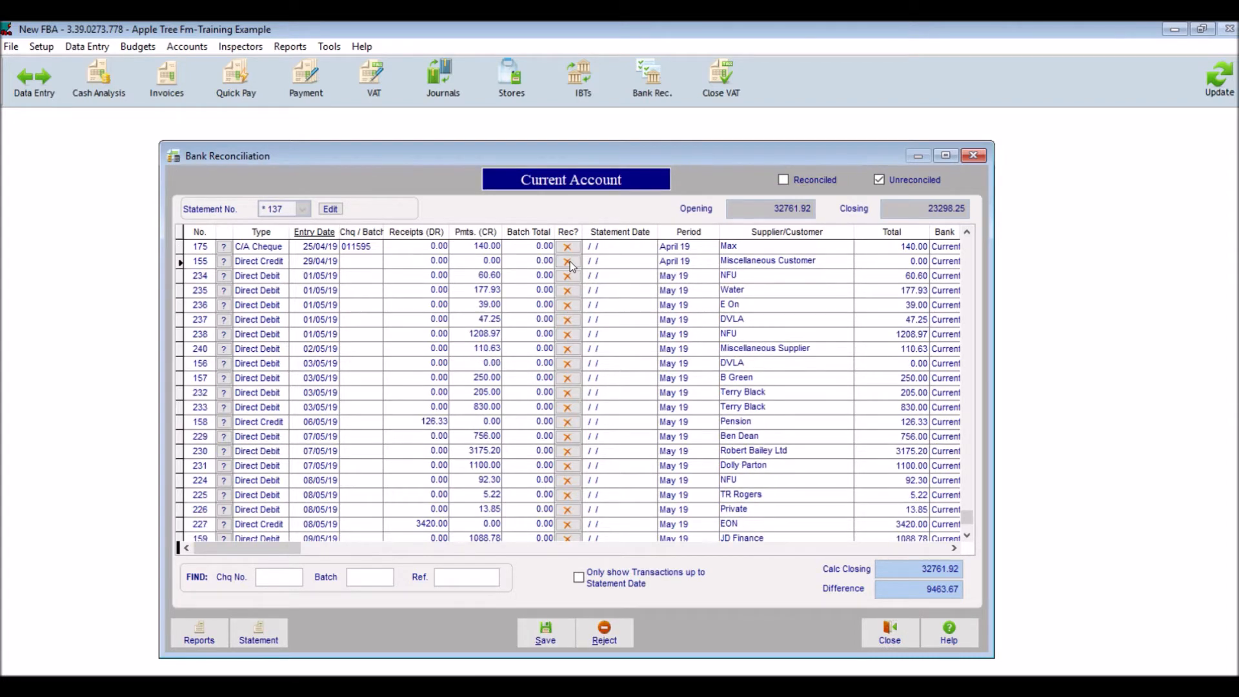
left_click(570, 262)
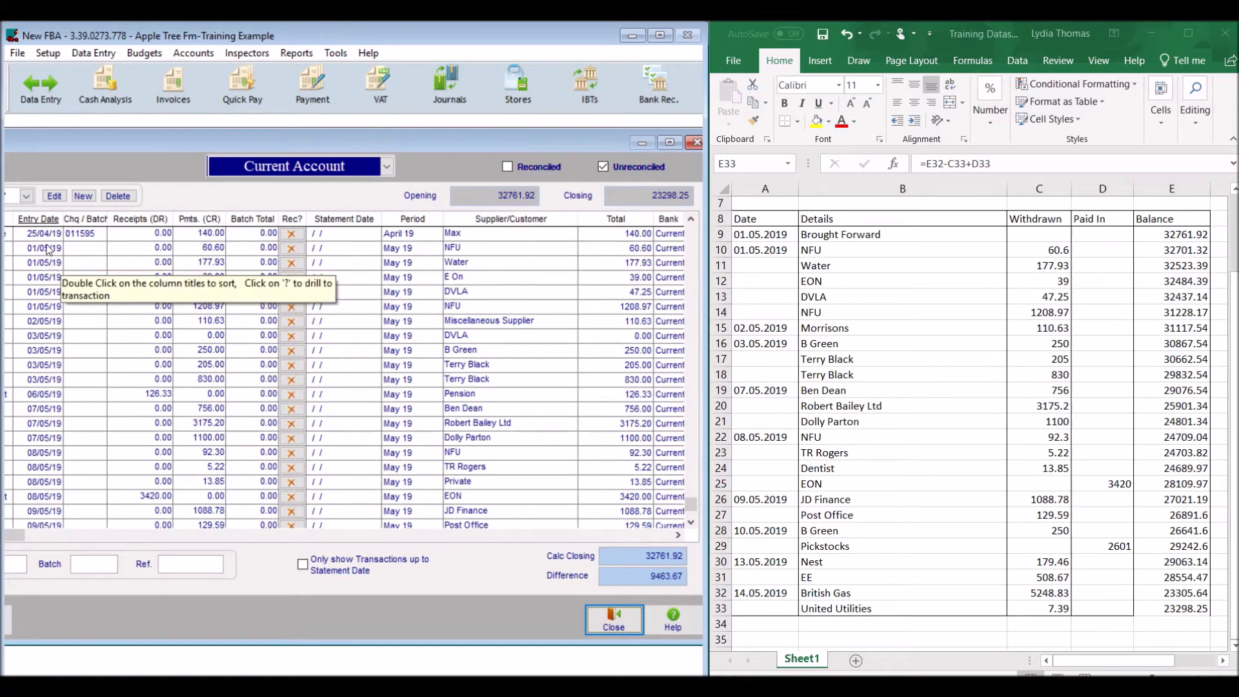
Reconcile the 60.60 NFU payment, and check the reconciled transactions before hiding them again.
left_click(292, 250)
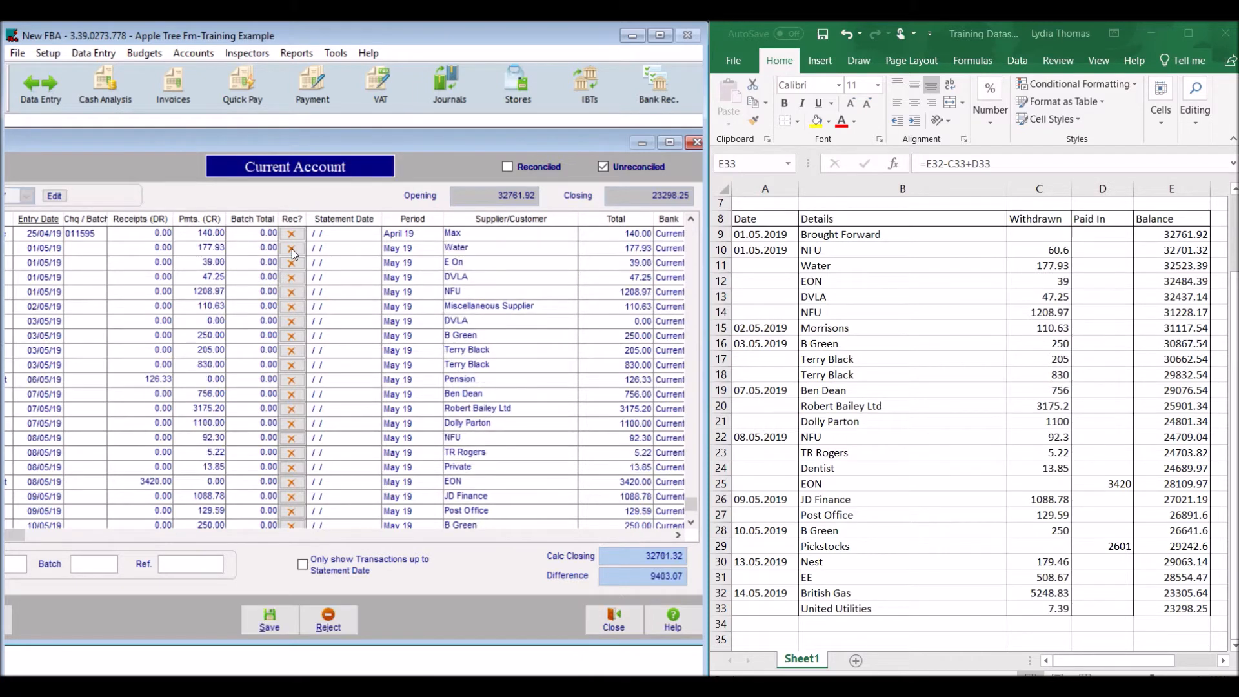
left_click(507, 165)
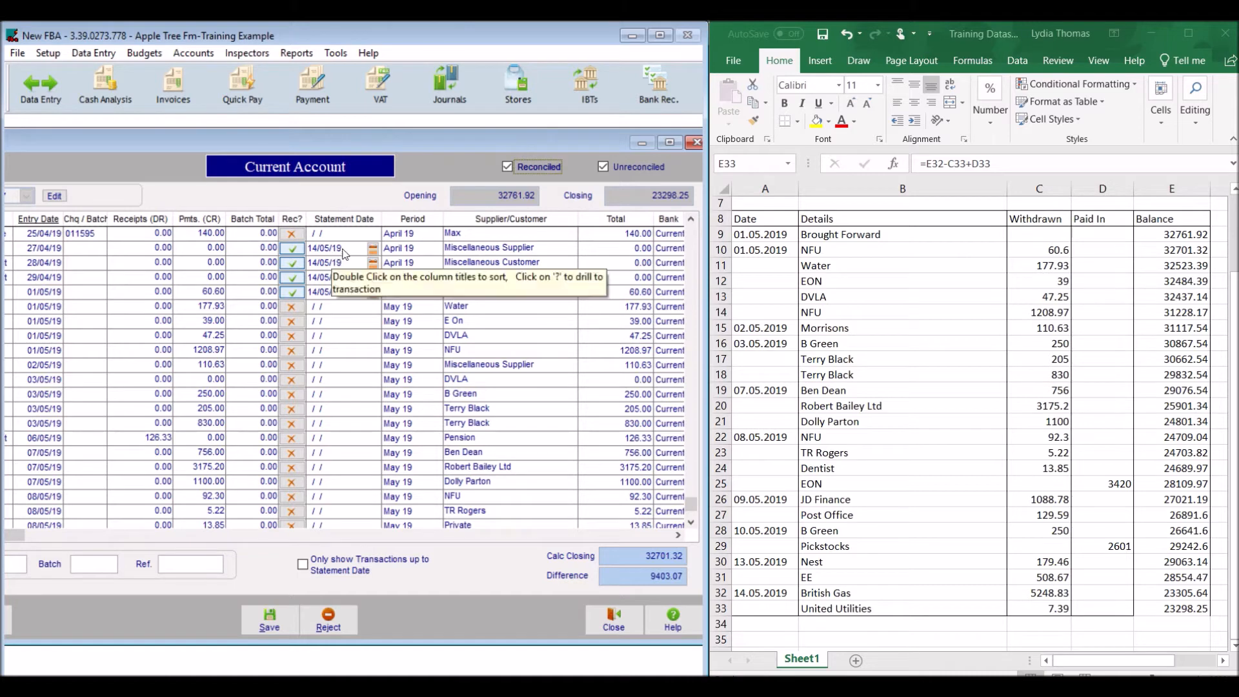
left_click(509, 168)
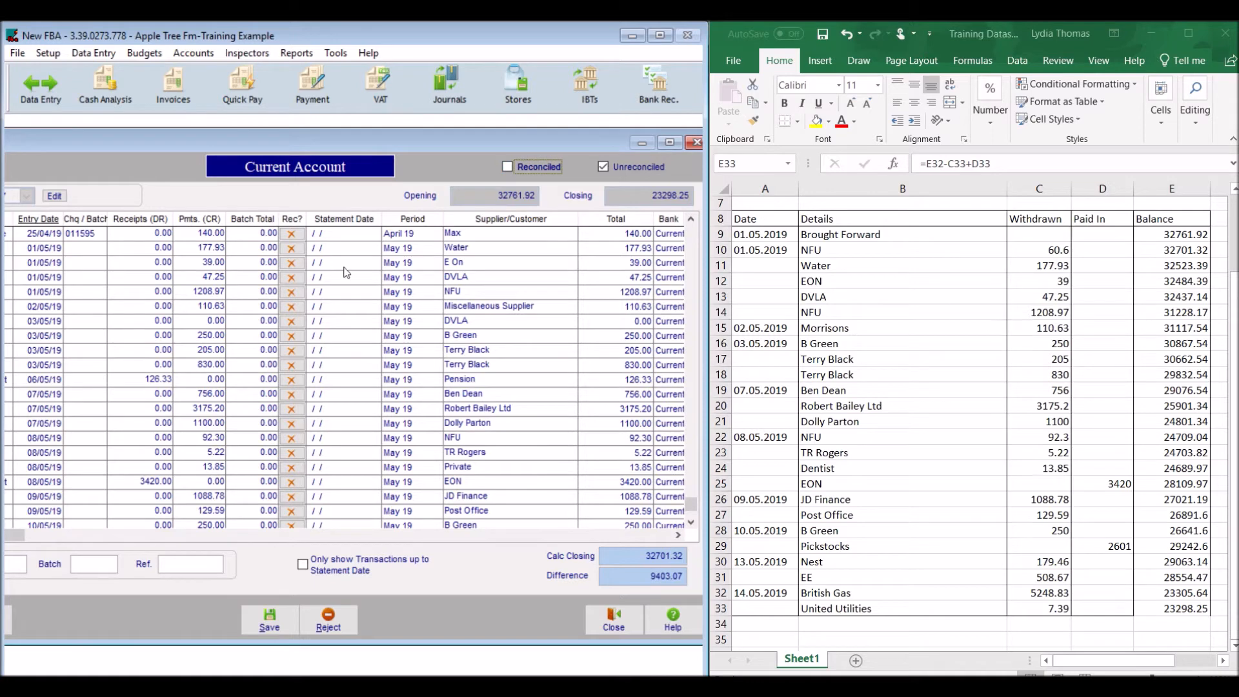
Reconcile the remaining 01/05/19 and 02/05/19 payments, plus the 250.00, 205.00 and 830.00 payments of 03/05/19.
left_click(291, 250)
left_click(292, 249)
left_click(292, 249)
left_click(292, 250)
left_click(292, 249)
left_click(291, 263)
left_click(291, 263)
left_click(293, 262)
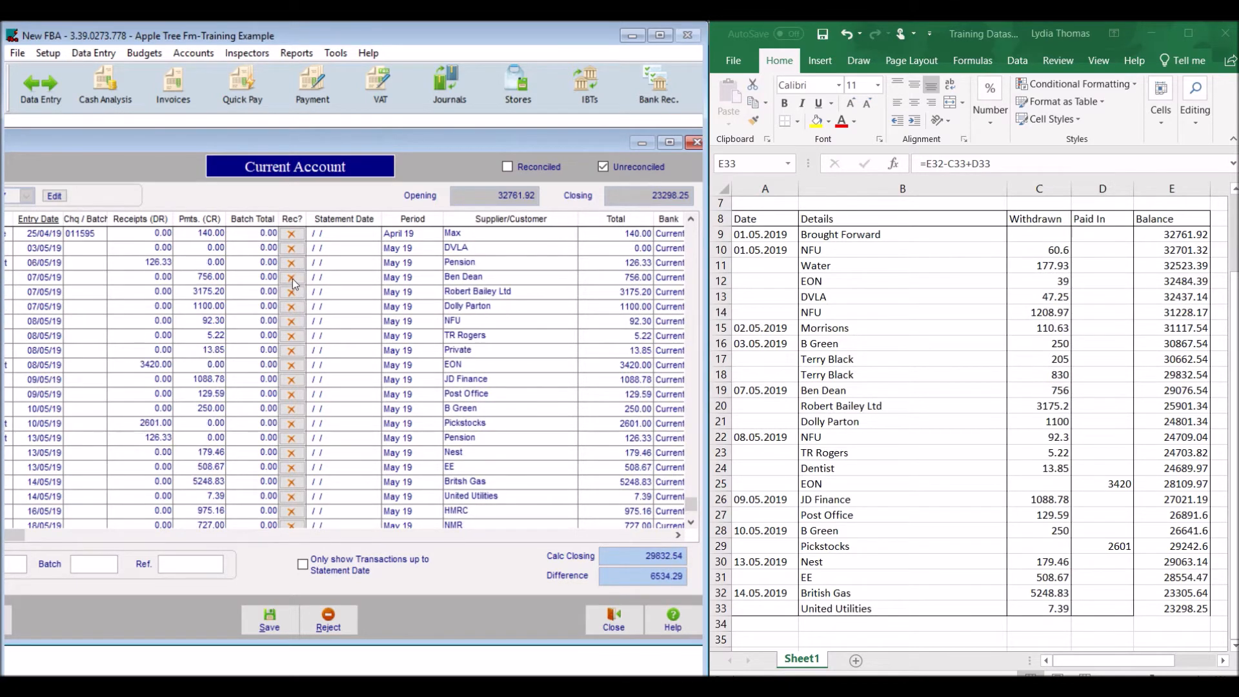
Reconcile all the 07/05/19 and 08/05/19 transactions, from the 756.00 payment through the 3420.00 EON receipt.
left_click(293, 278)
left_click(292, 277)
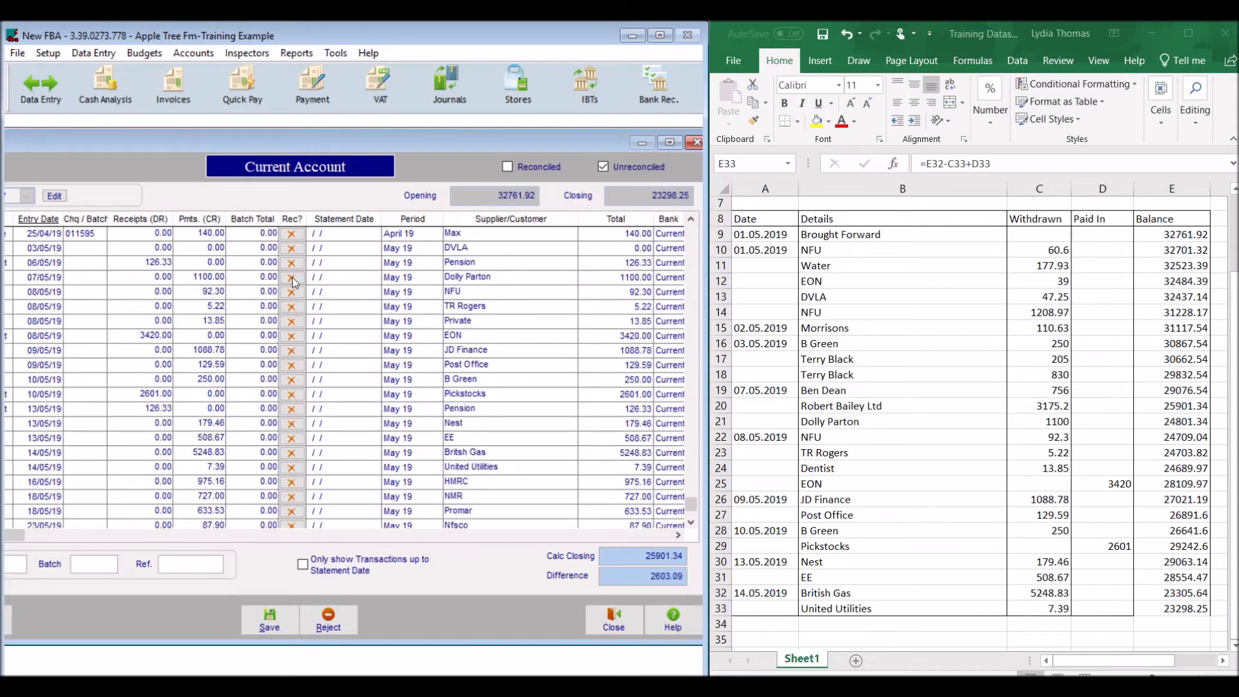
left_click(292, 278)
left_click(292, 278)
left_click(292, 278)
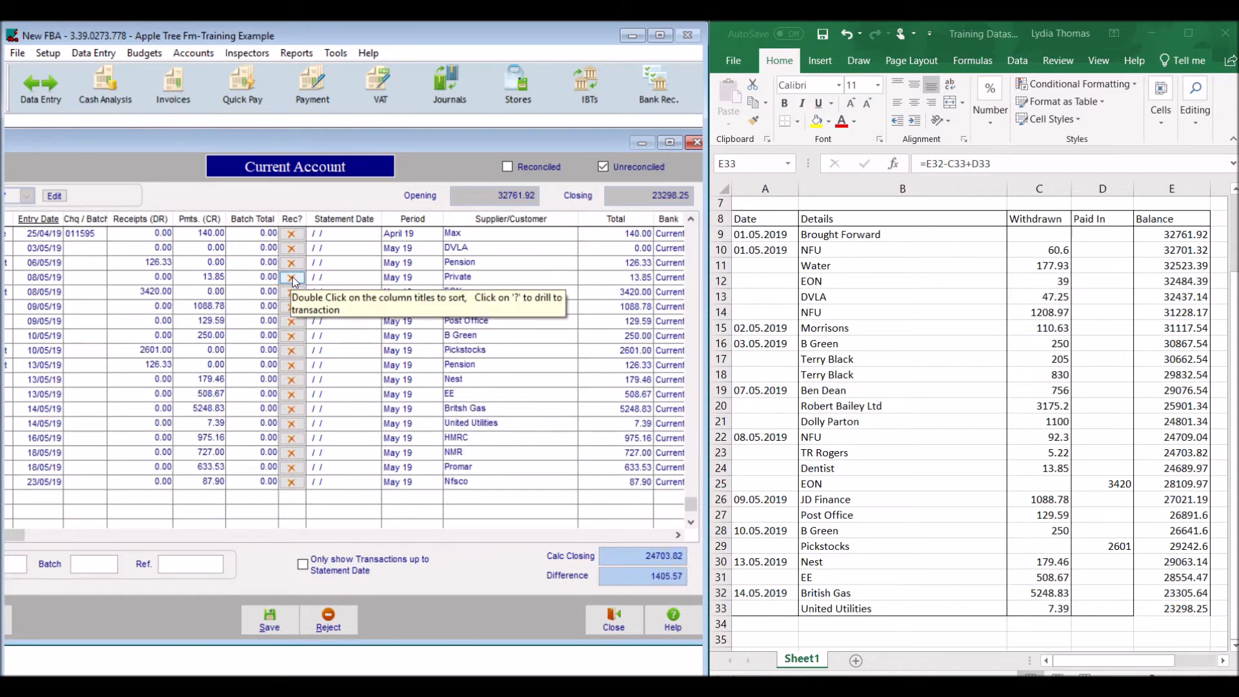
left_click(292, 277)
left_click(292, 277)
left_click(292, 278)
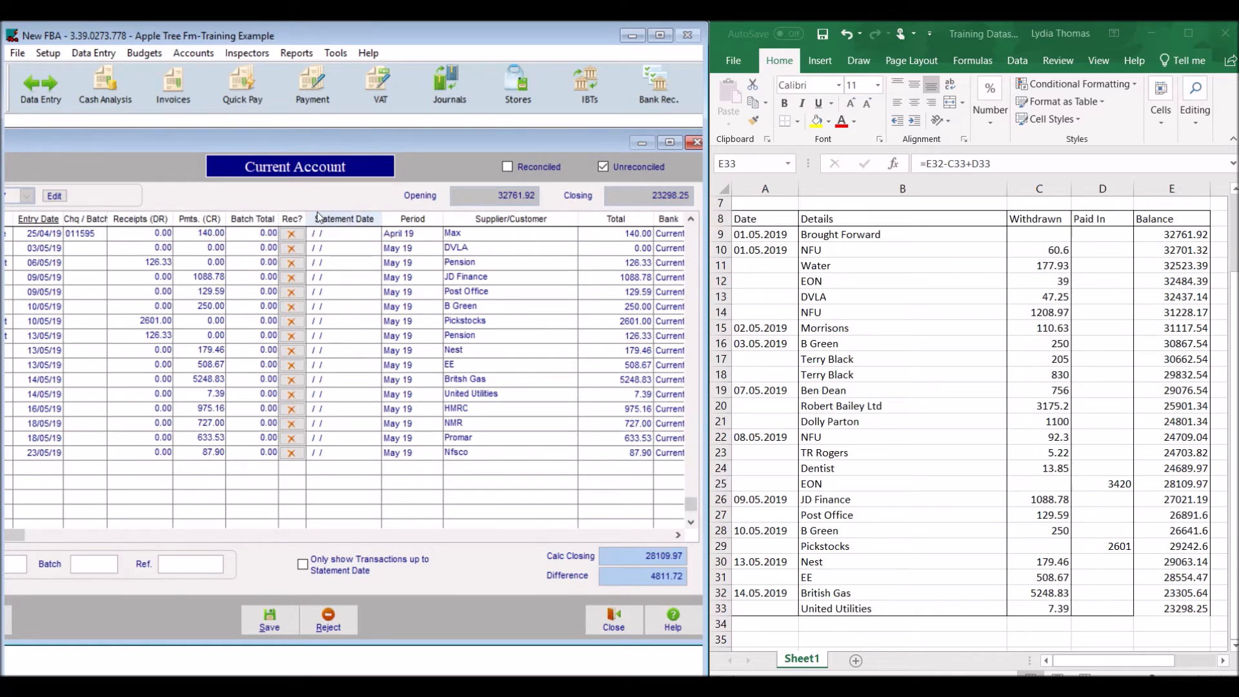
Reconcile the JD Finance and Post Office payments of 09/05/19, and the 250.00 payment and 2601.00 Pickstocks receipt of 10/05/19.
left_click(290, 278)
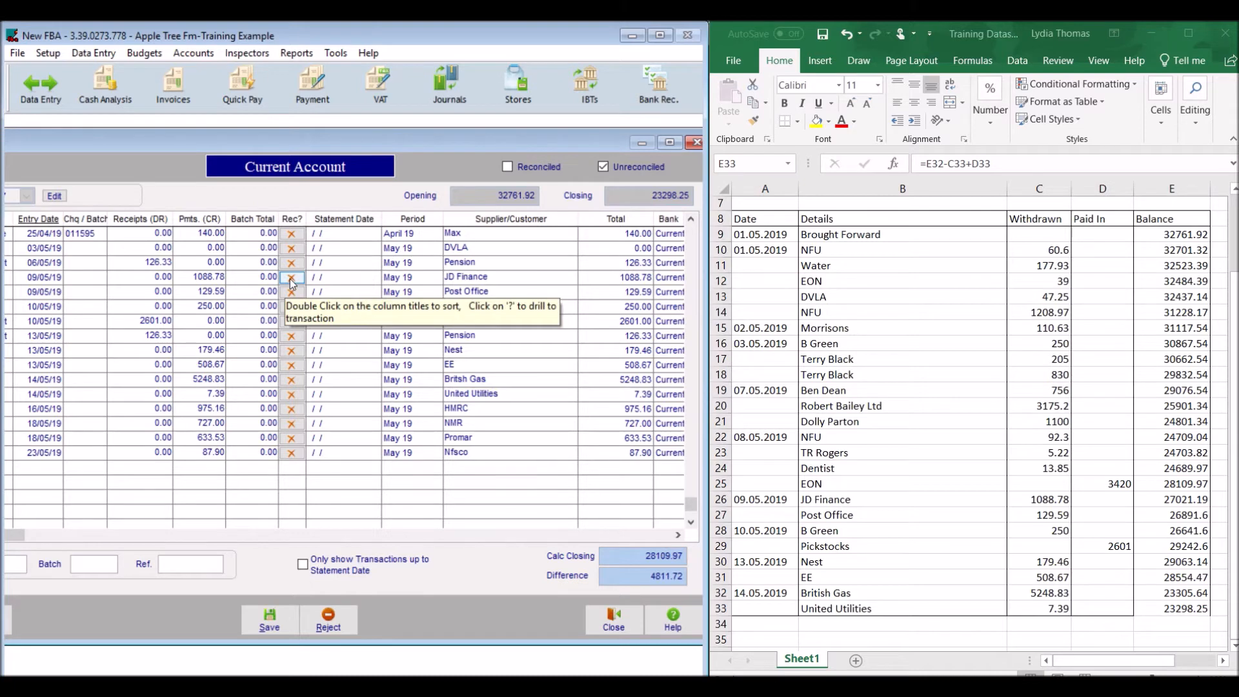
left_click(290, 278)
left_click(290, 277)
left_click(290, 277)
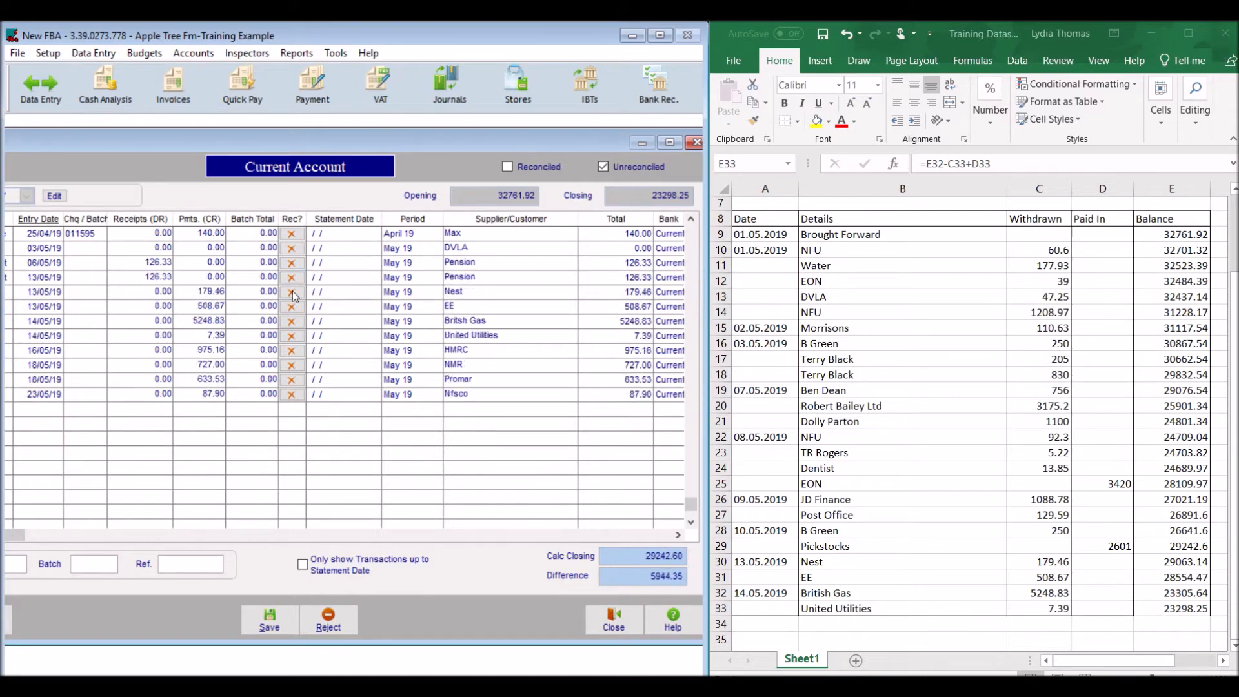
Reconcile the Nest, EE, British Gas and United Utilities payments, and save the statement.
left_click(293, 292)
left_click(292, 292)
left_click(292, 293)
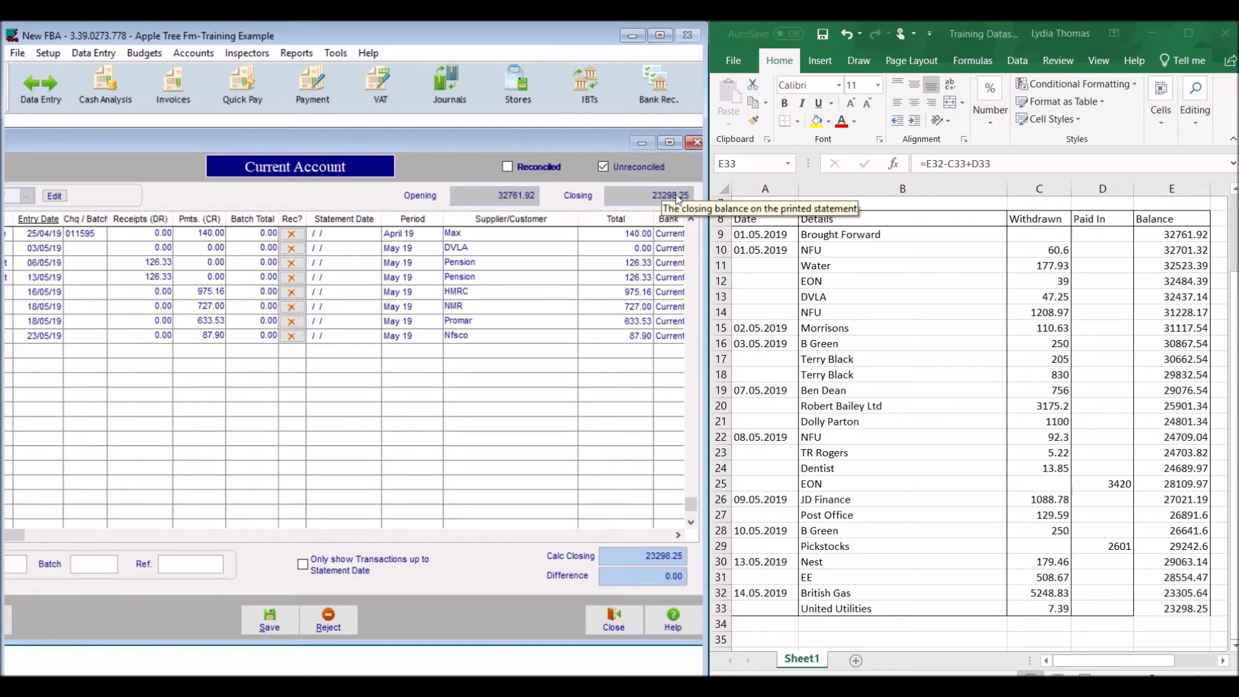
left_click(270, 621)
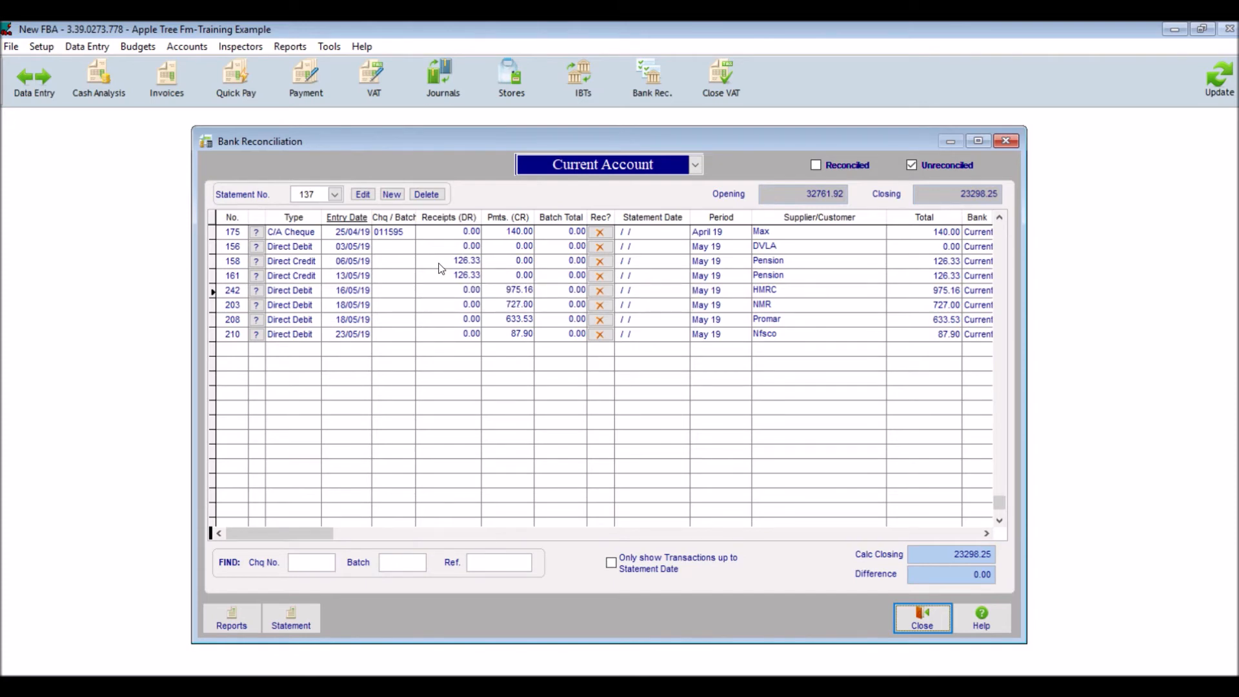
Try changing the 06/05/19 Pension receipt's heading code to Private-Cap.Intro (PI), reject the change and return to the reconciliation list.
left_click(256, 263)
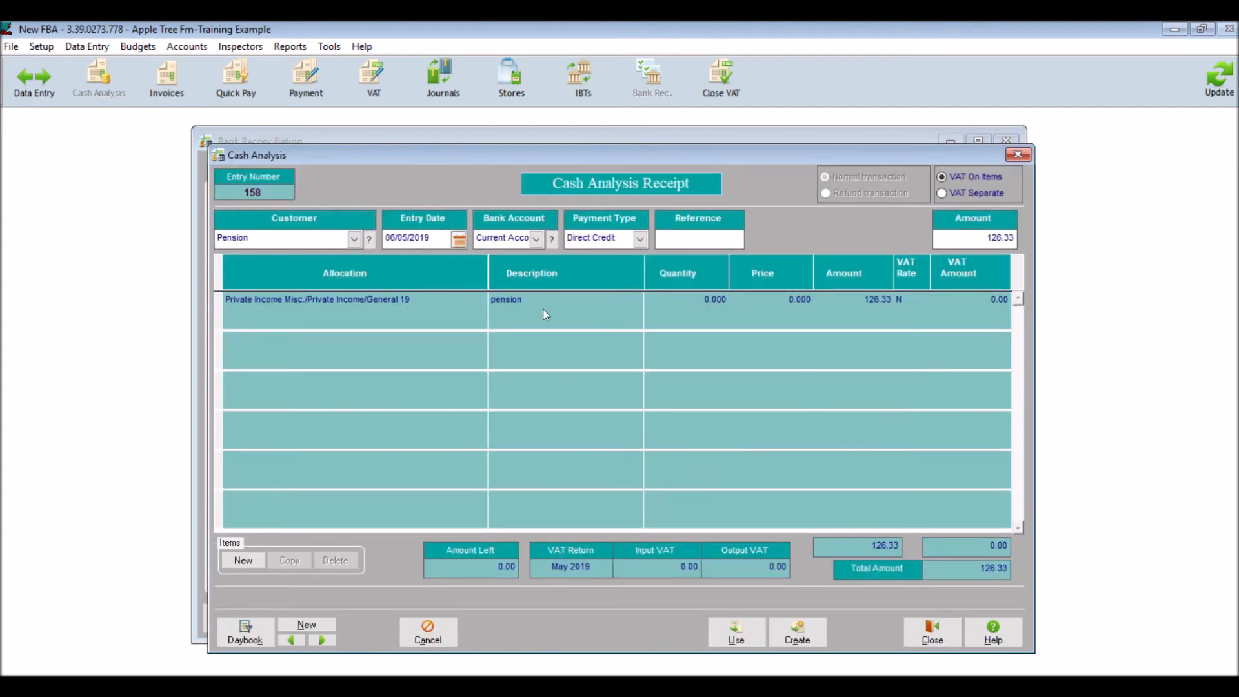
left_click(543, 310)
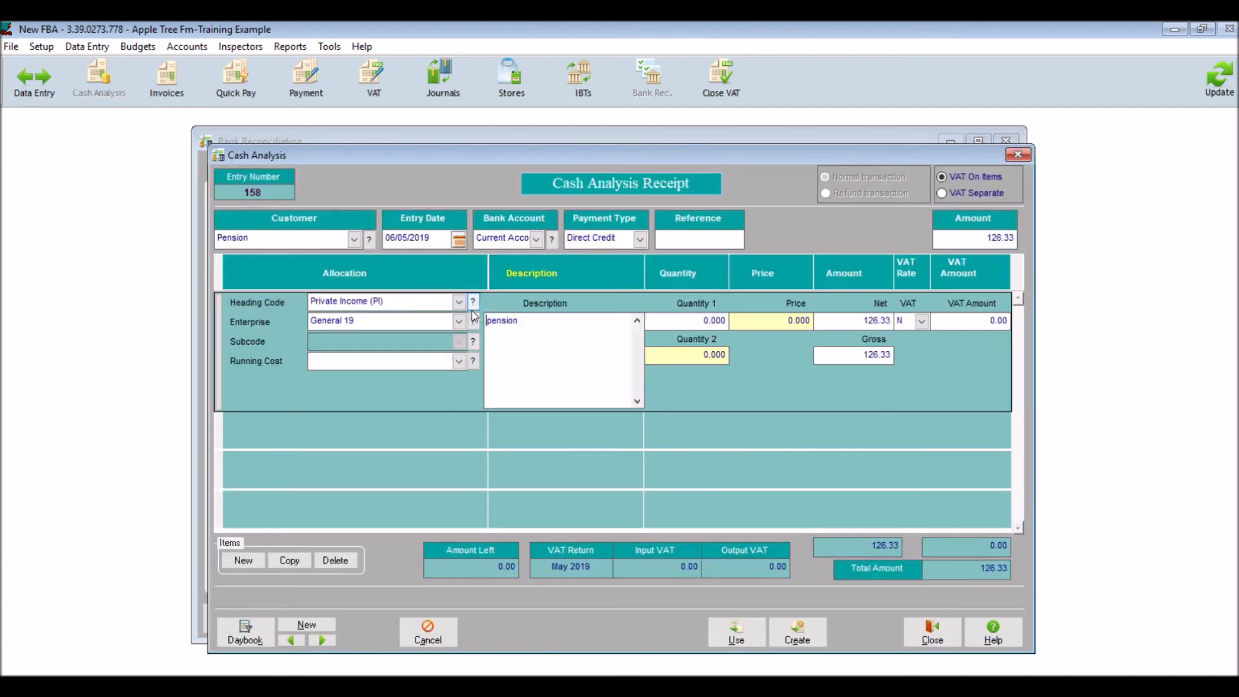
left_click(426, 325)
left_click(422, 297)
left_click(514, 332)
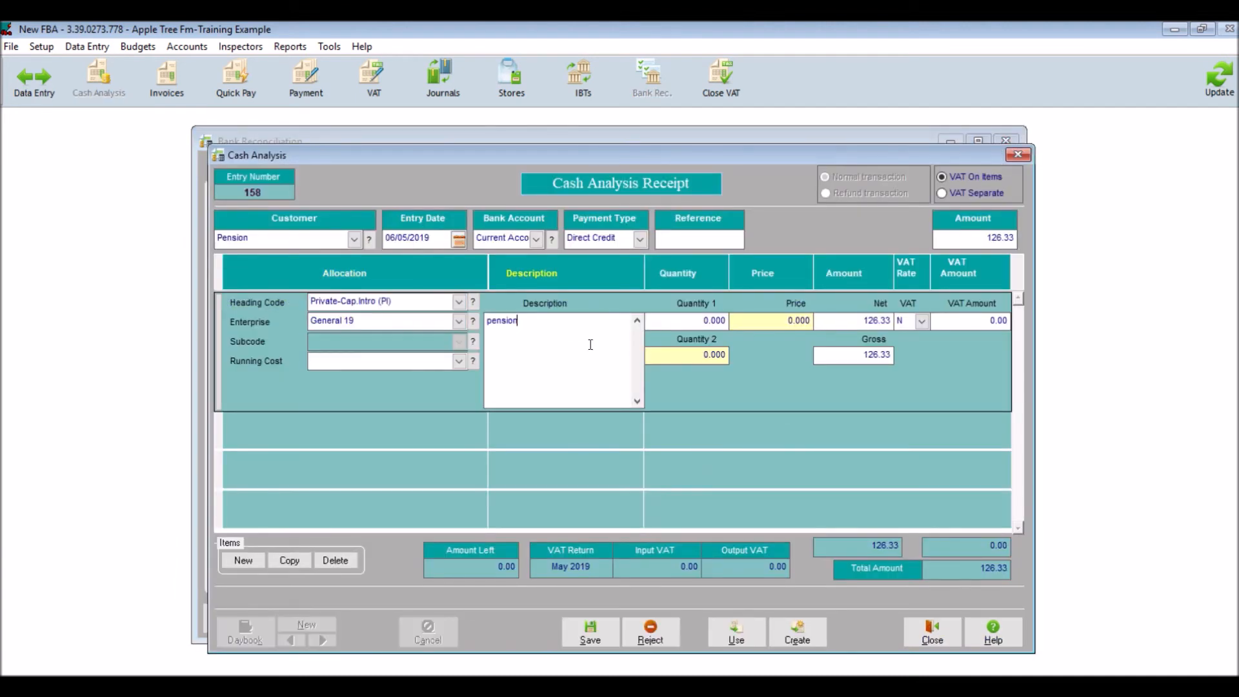
left_click(650, 632)
left_click(595, 414)
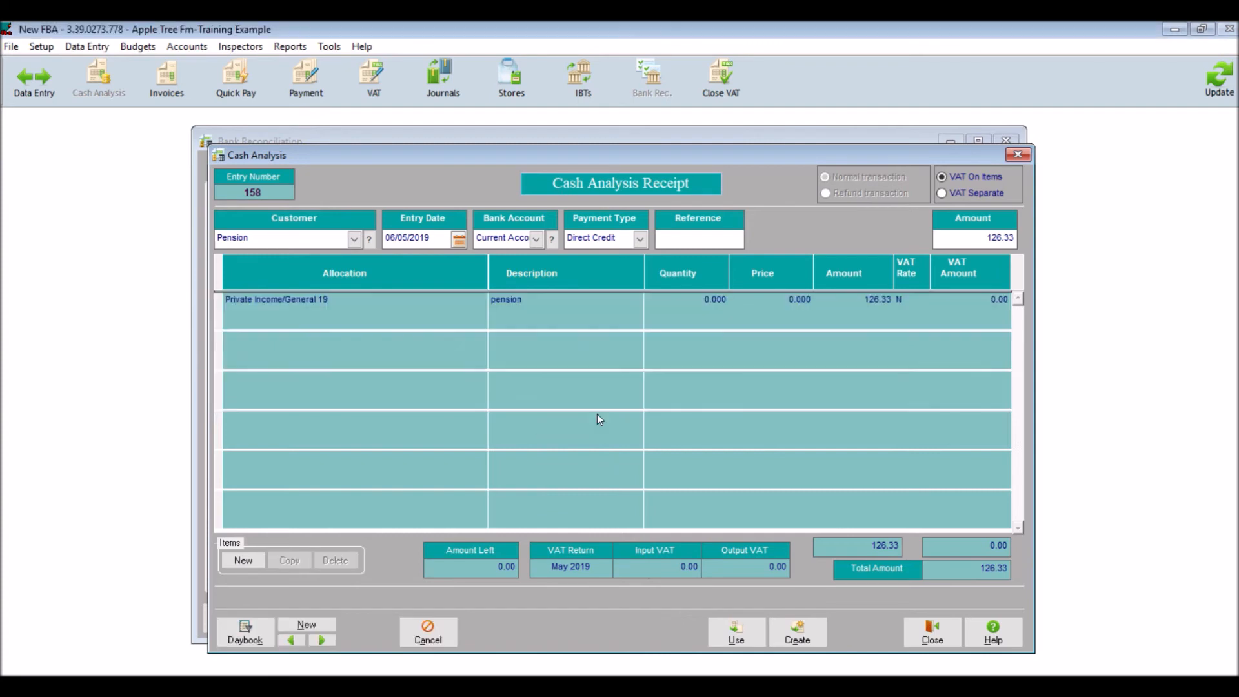
left_click(925, 639)
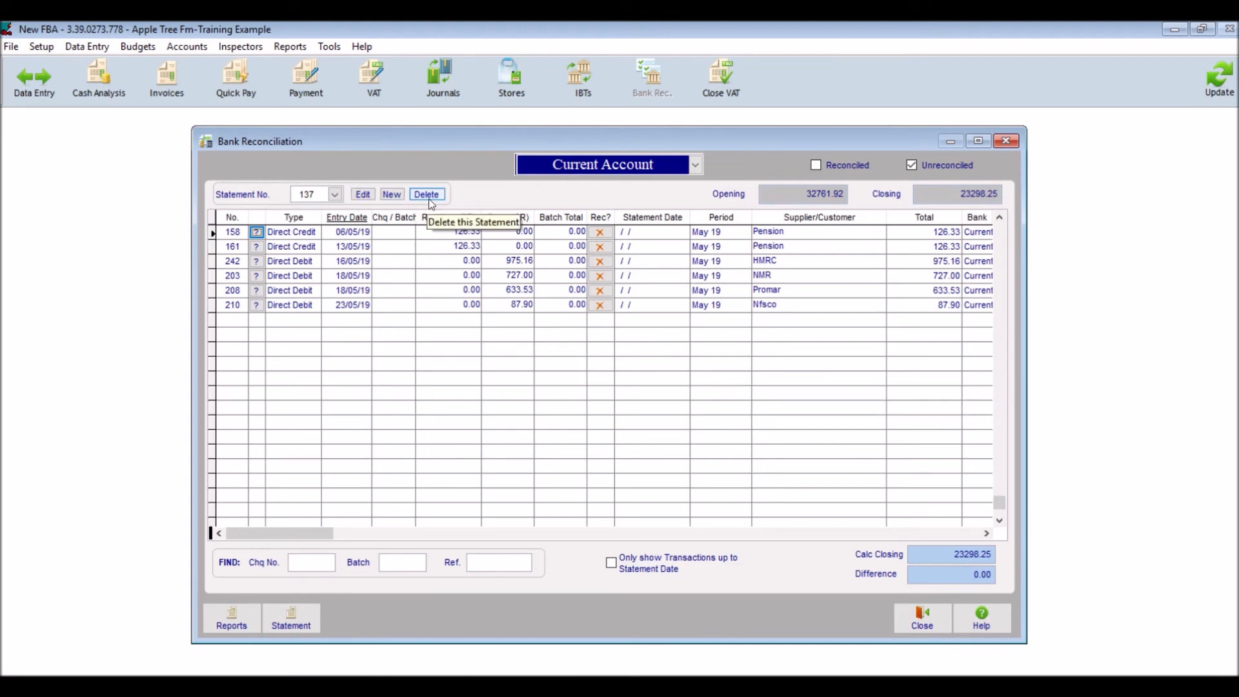
Review the details of statement 137 and the entry form for a new statement, without changing or creating anything.
left_click(363, 194)
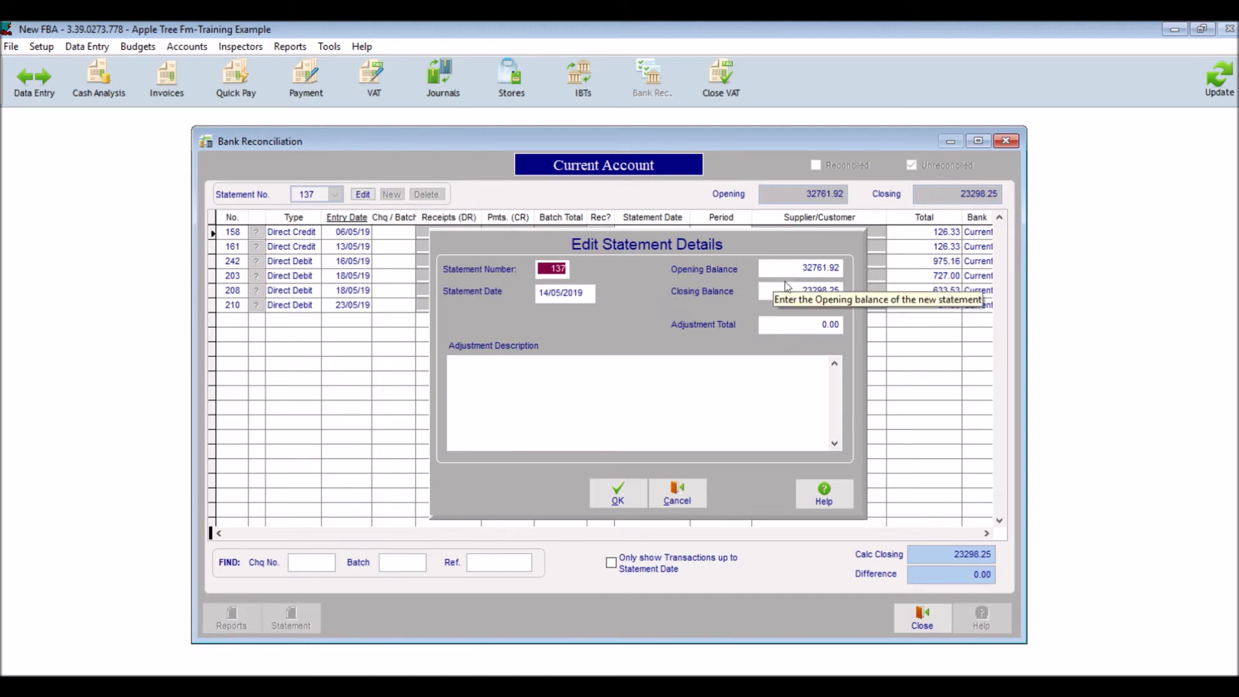
left_click(617, 495)
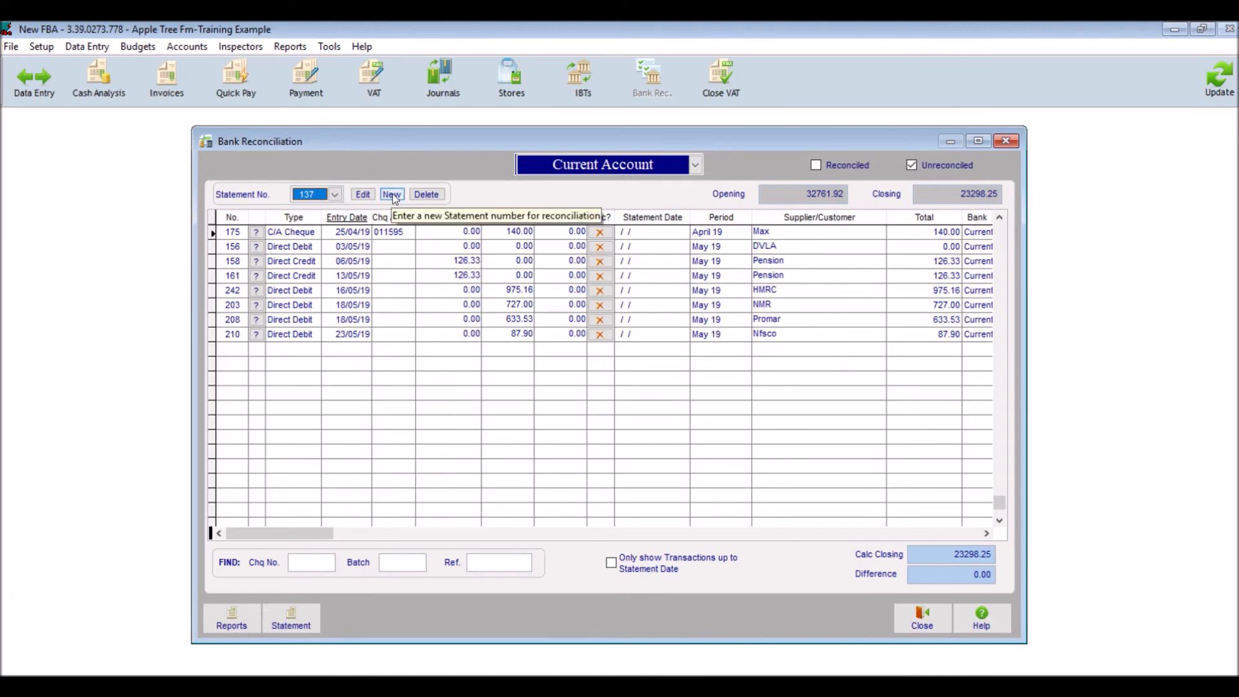
left_click(392, 194)
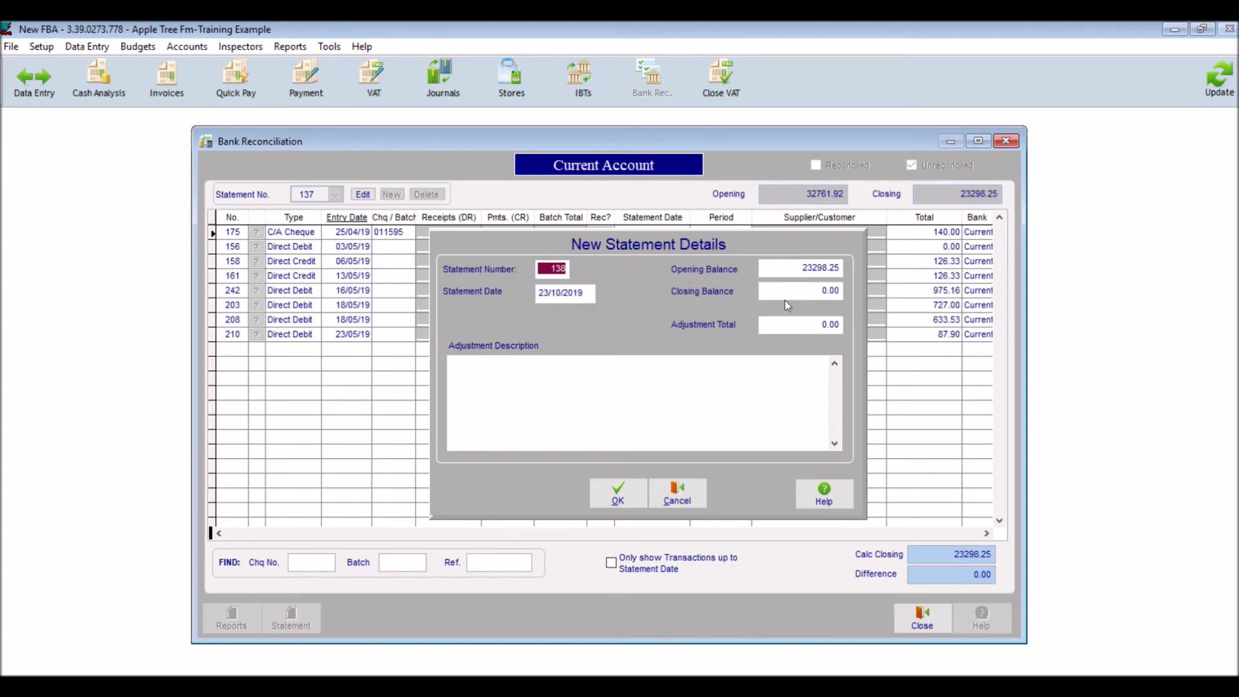
left_click(686, 499)
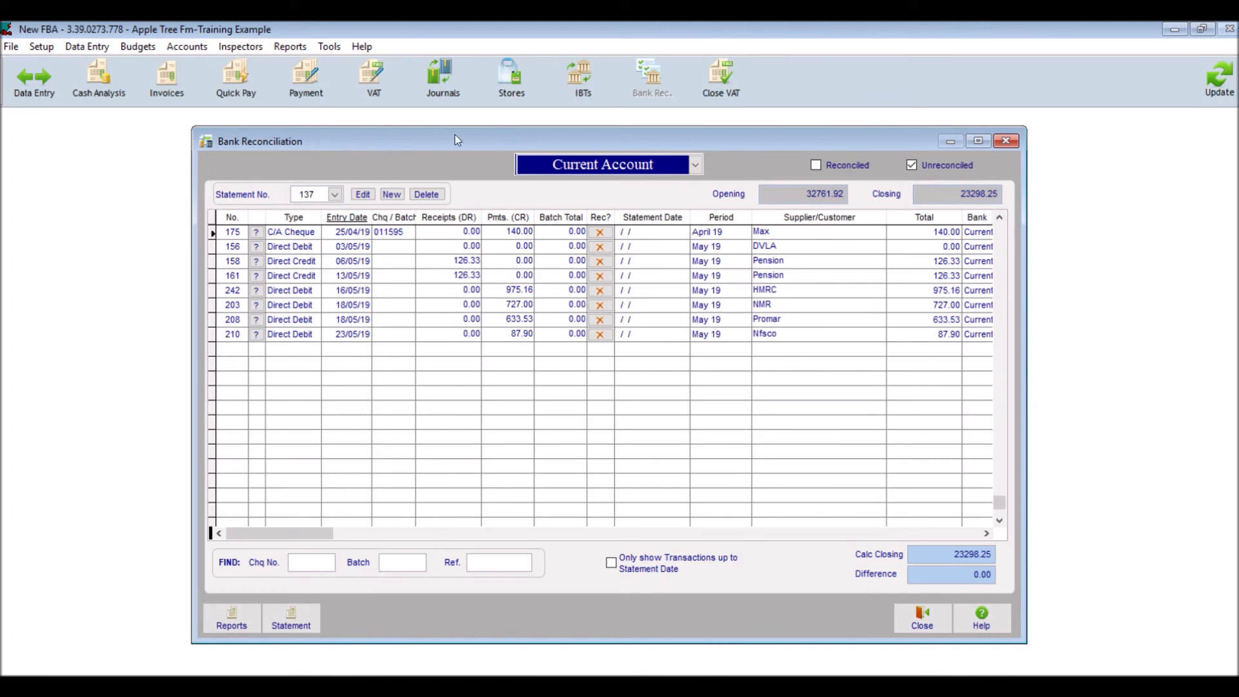
Try to delete statement 137 from the Current Account.
left_click(428, 195)
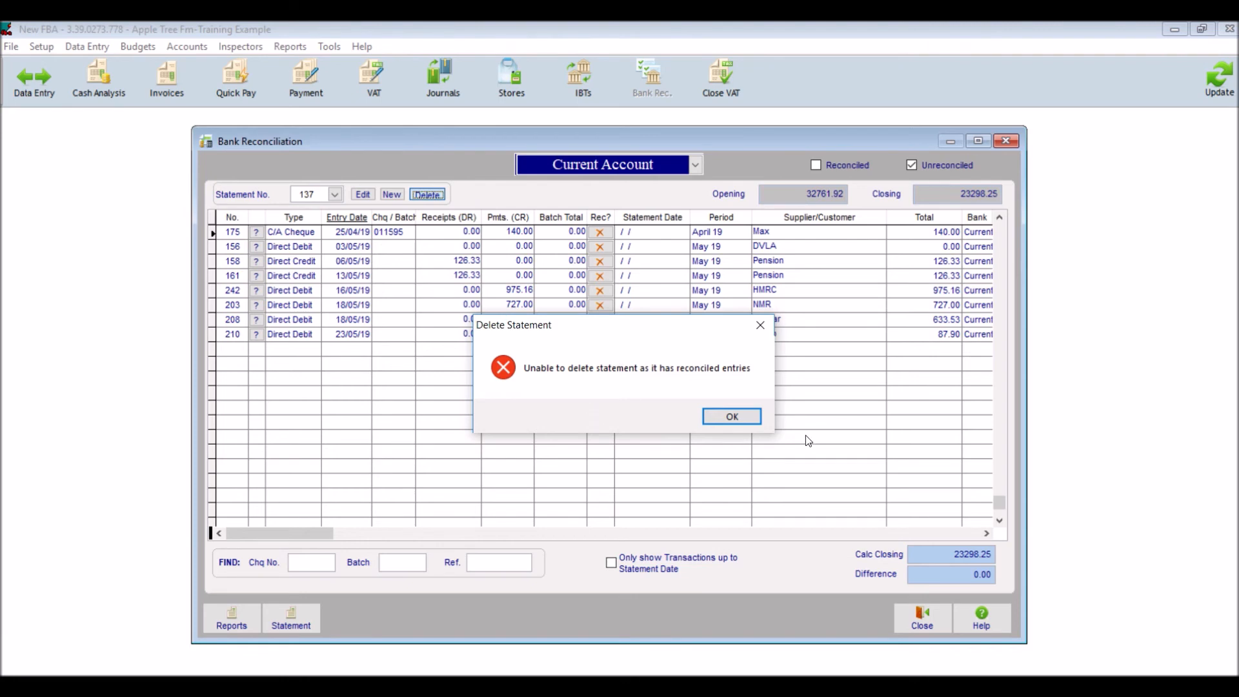
left_click(736, 419)
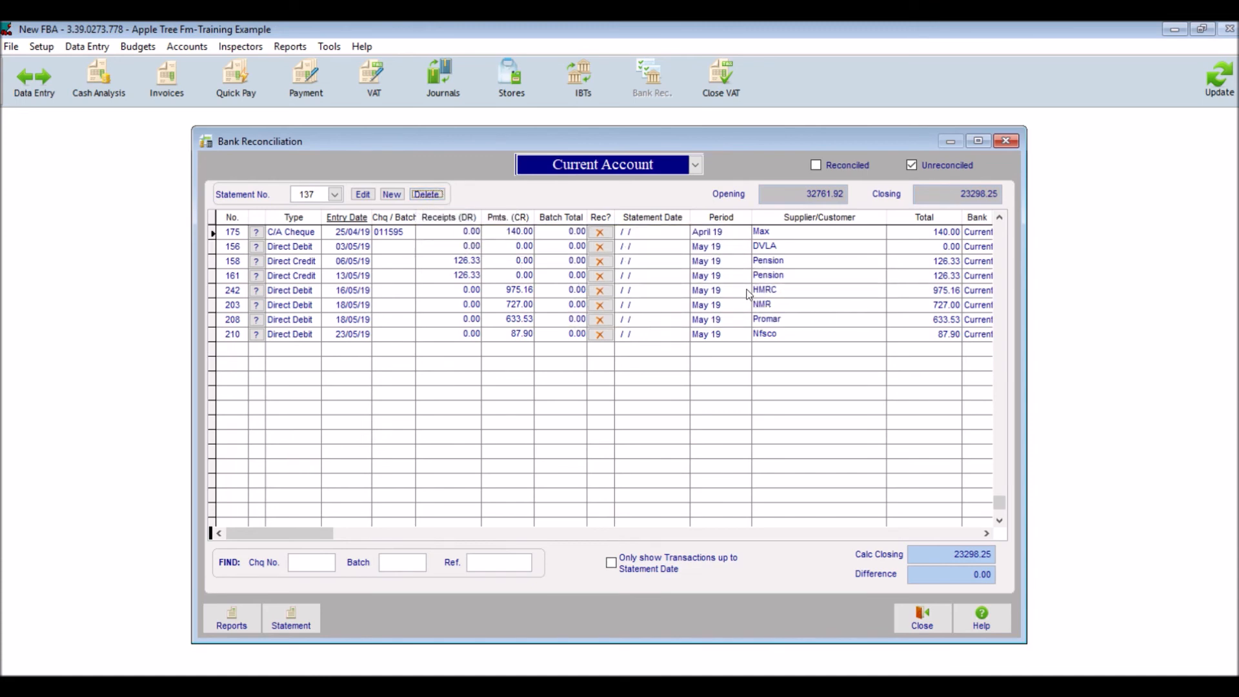
left_click(426, 195)
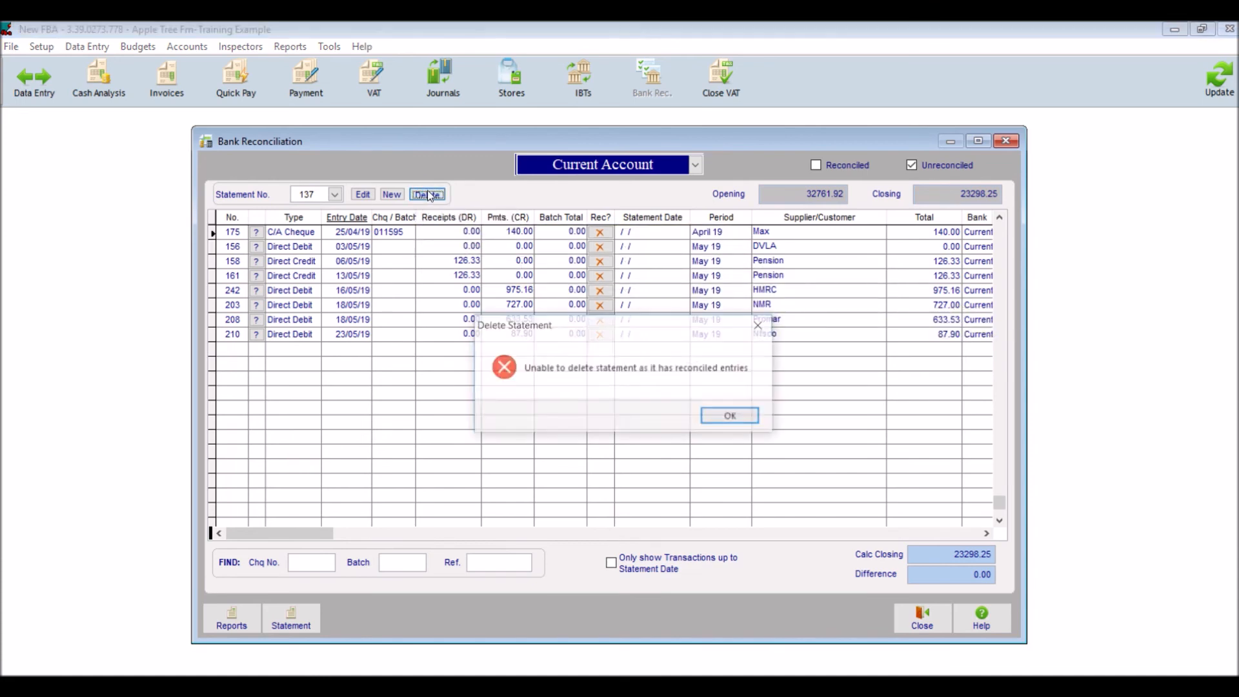
left_click(733, 417)
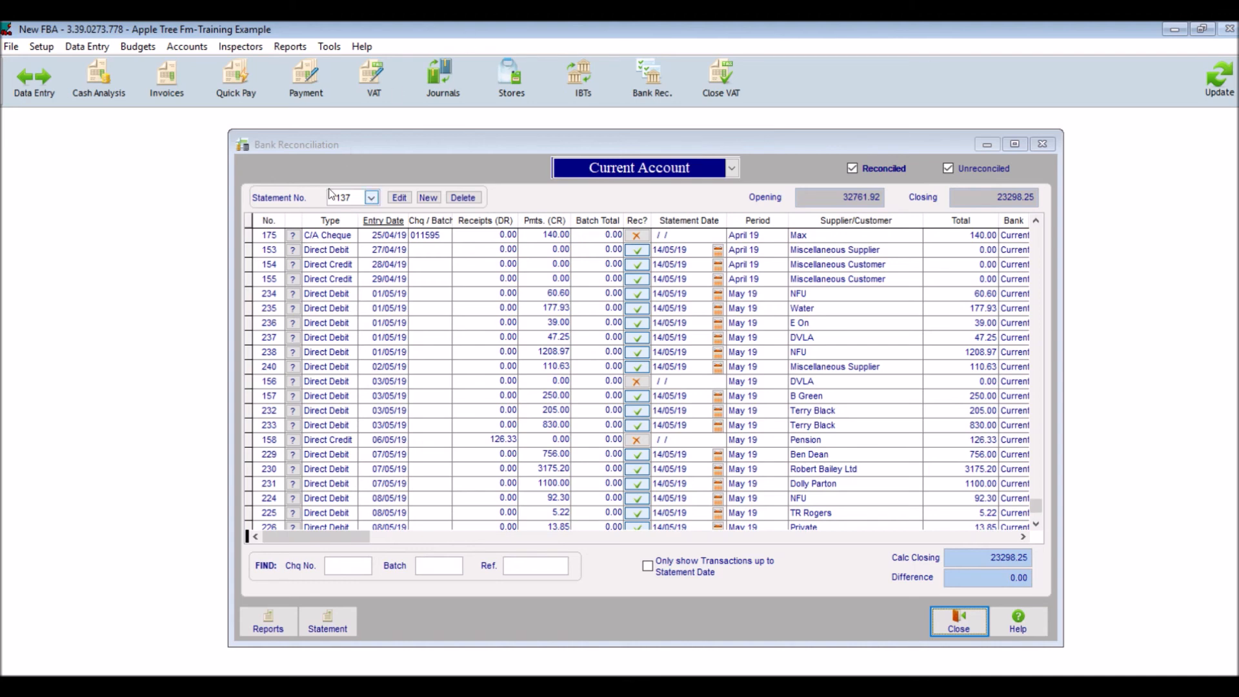
Unreconcile the 39.00 E On payment of 01/05/19 on statement 137 and save the statement despite the difference.
left_click(352, 199)
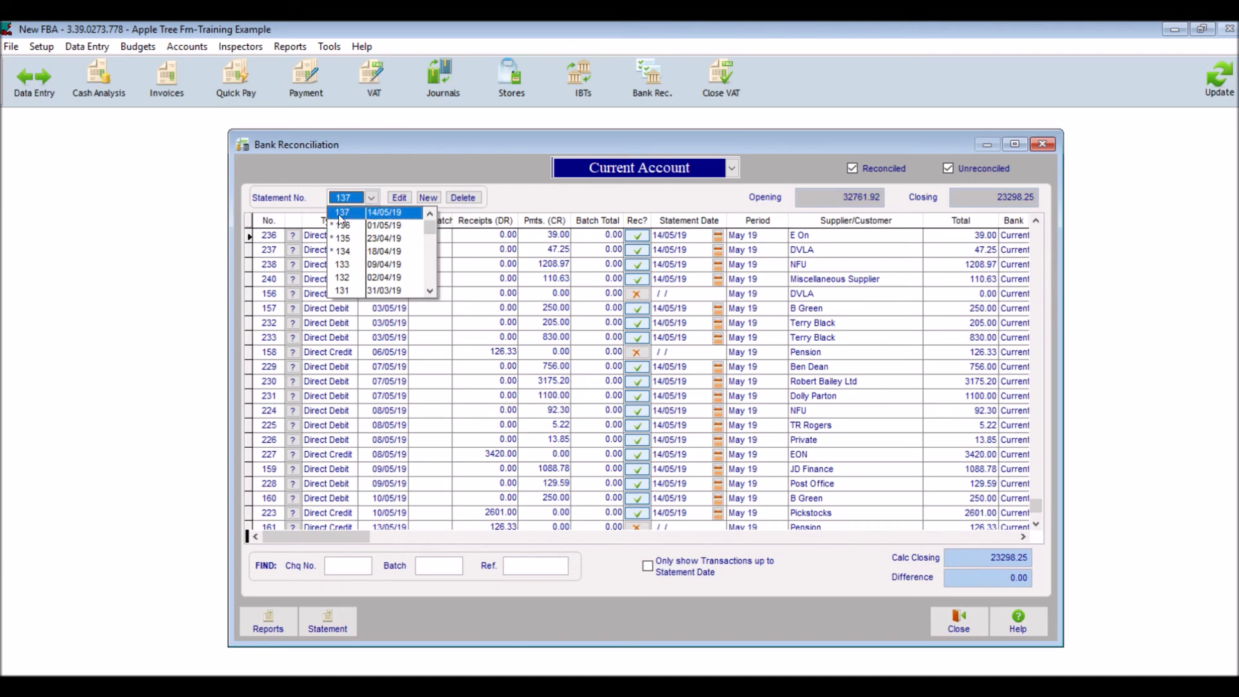
left_click(339, 216)
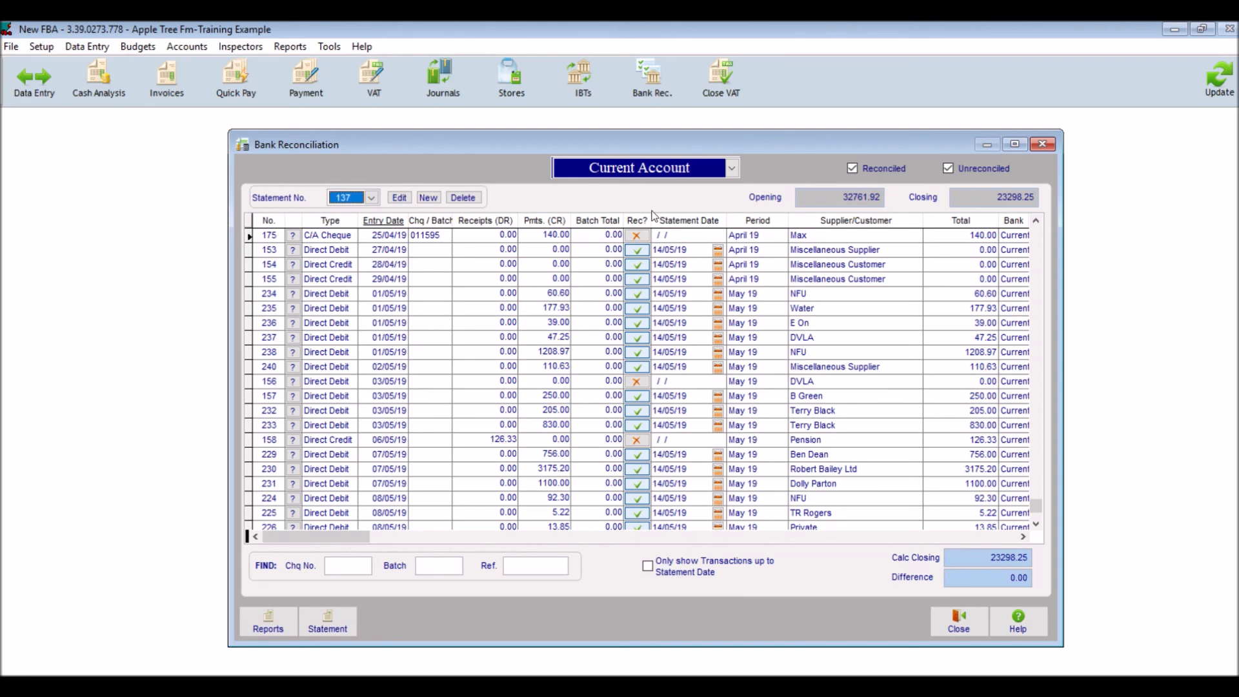
left_click(637, 323)
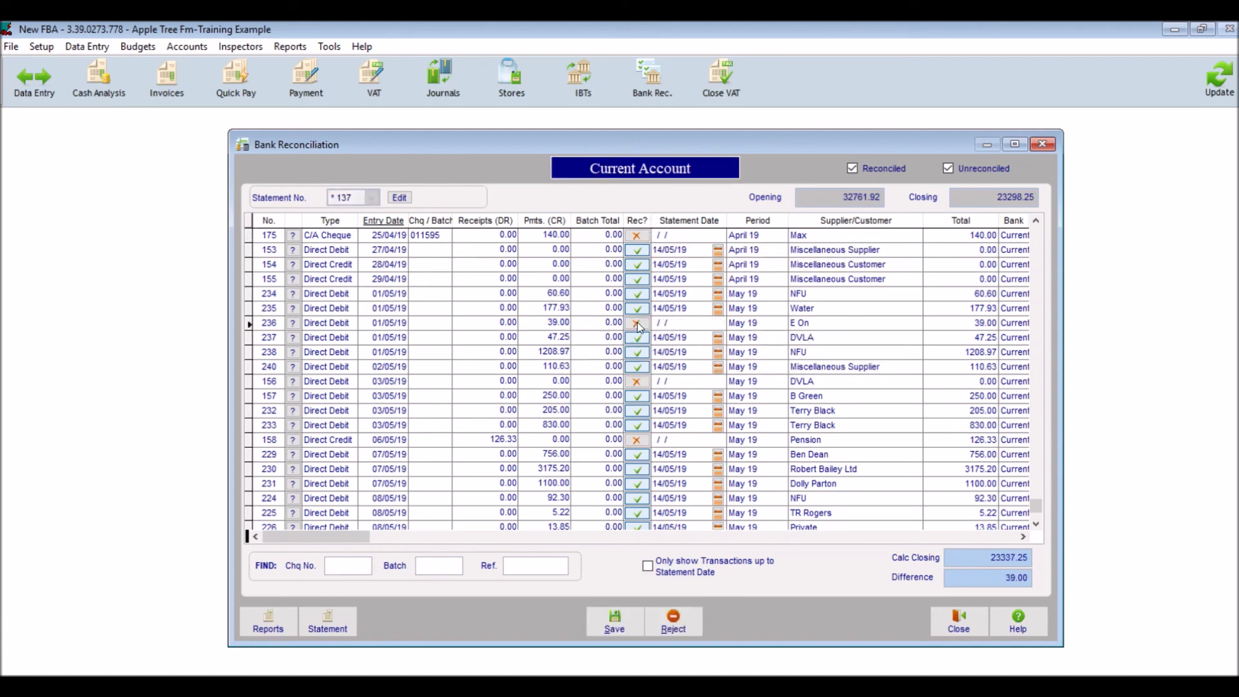
left_click(628, 630)
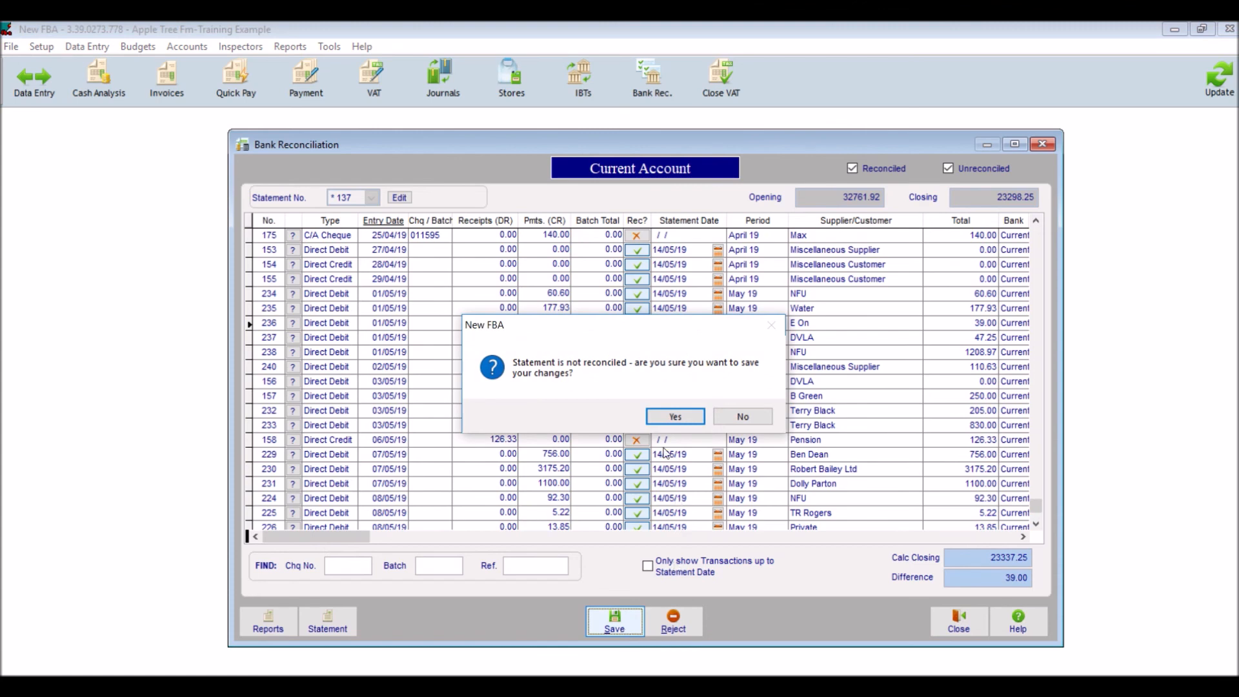
left_click(666, 420)
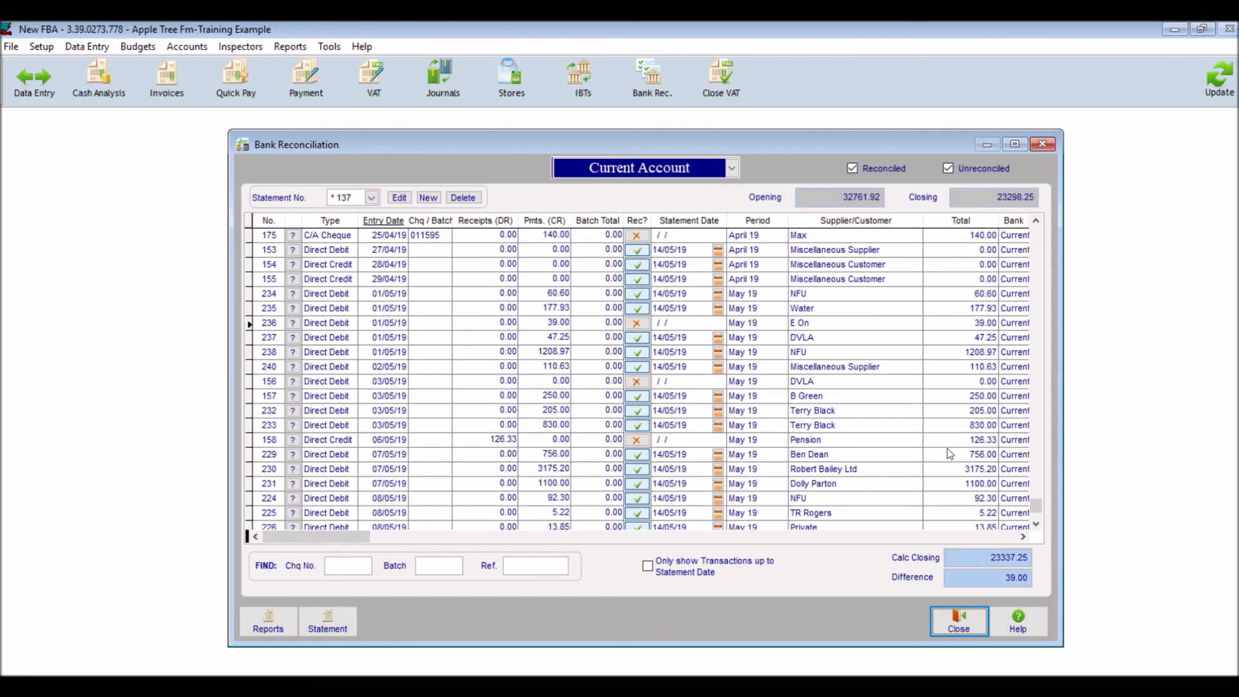
Reconcile the 39.00 E On payment of 01/05/19 again, save the statement and close the bank reconciliation.
left_click(637, 323)
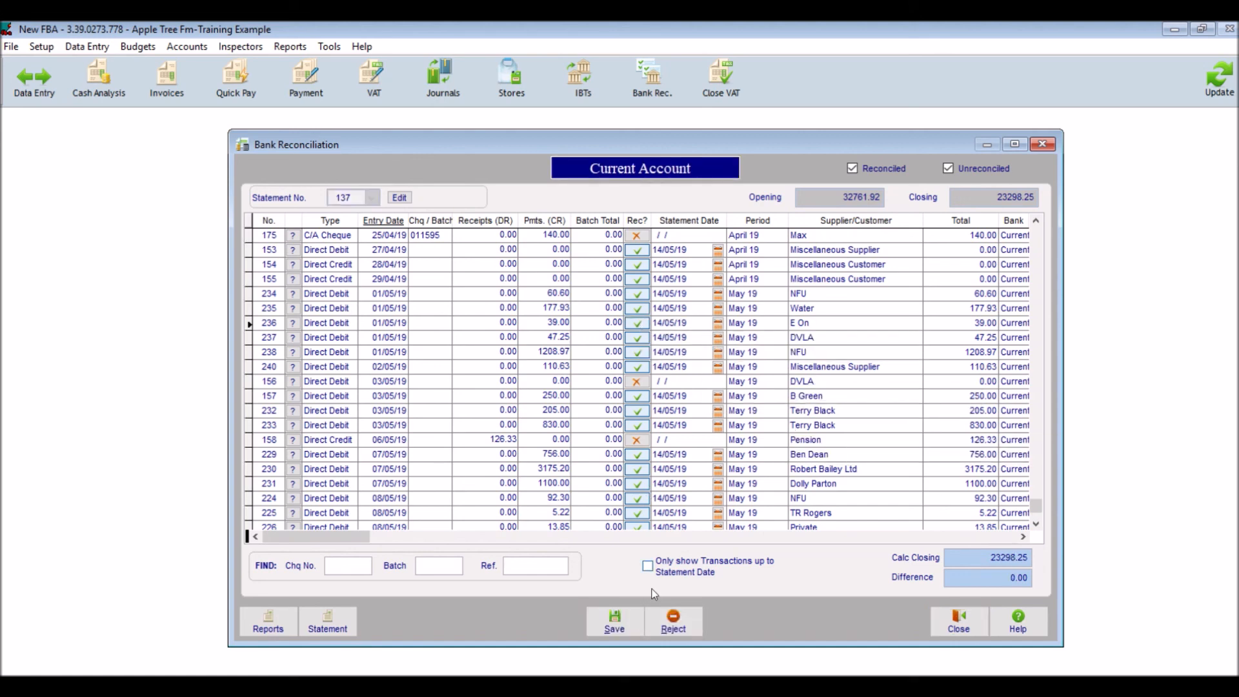
left_click(621, 631)
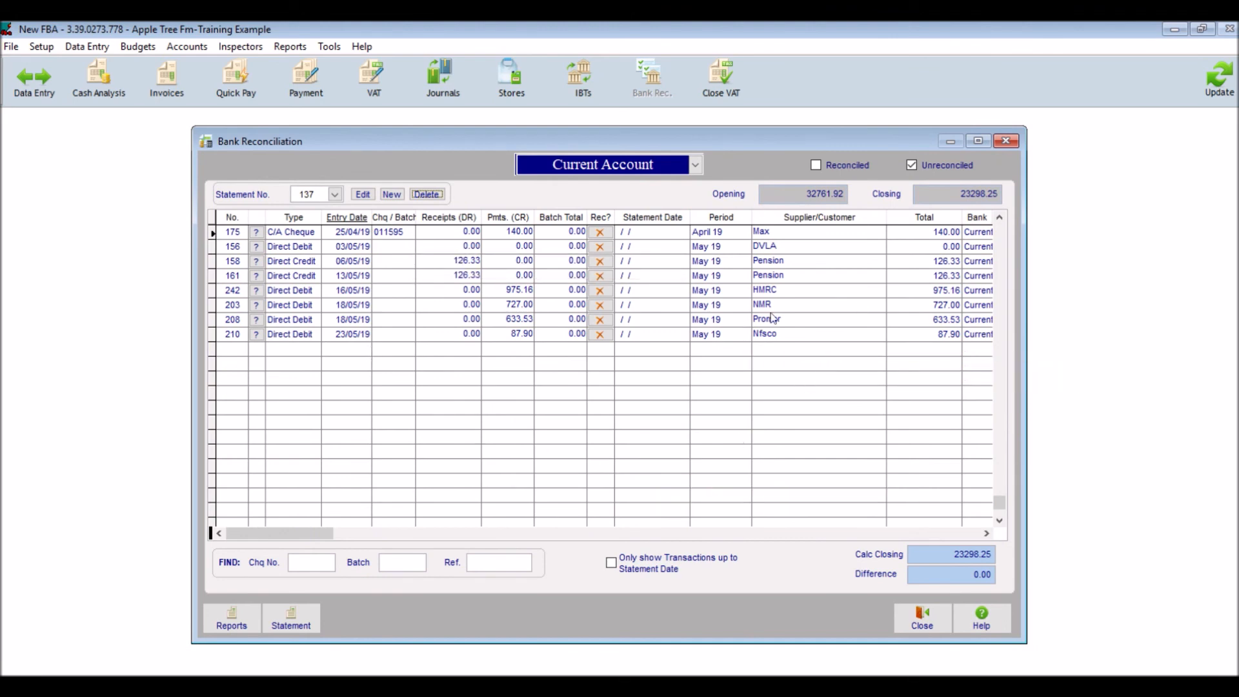
left_click(930, 621)
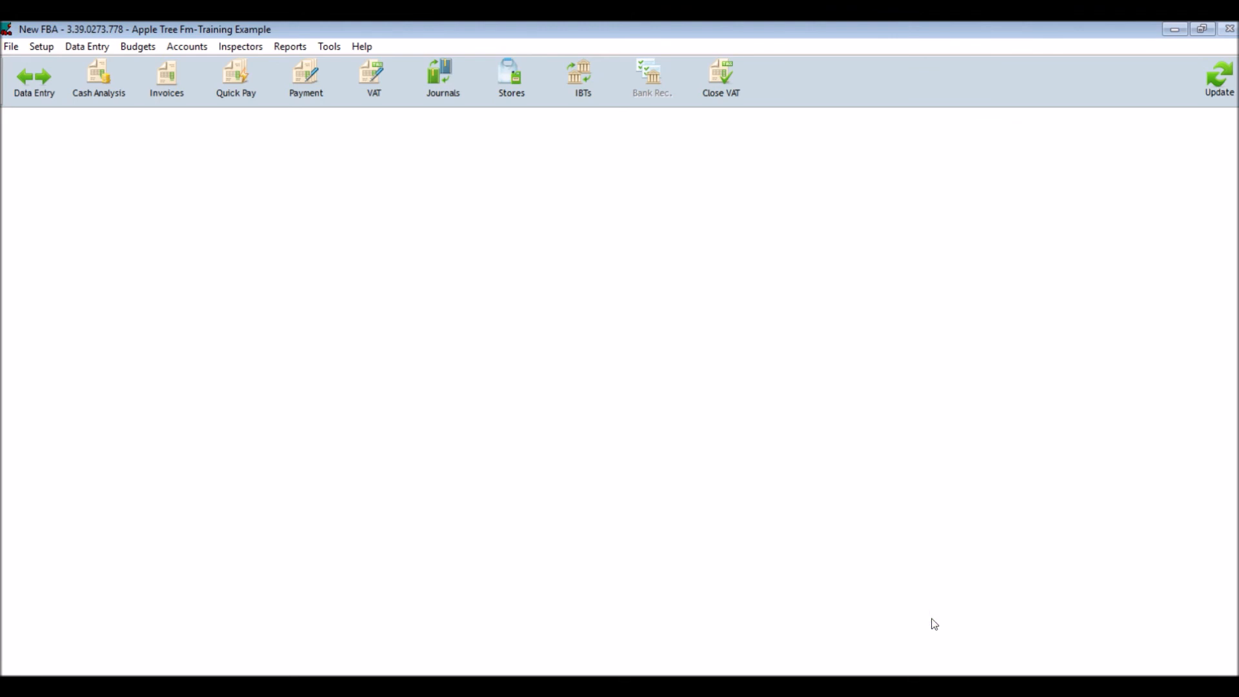